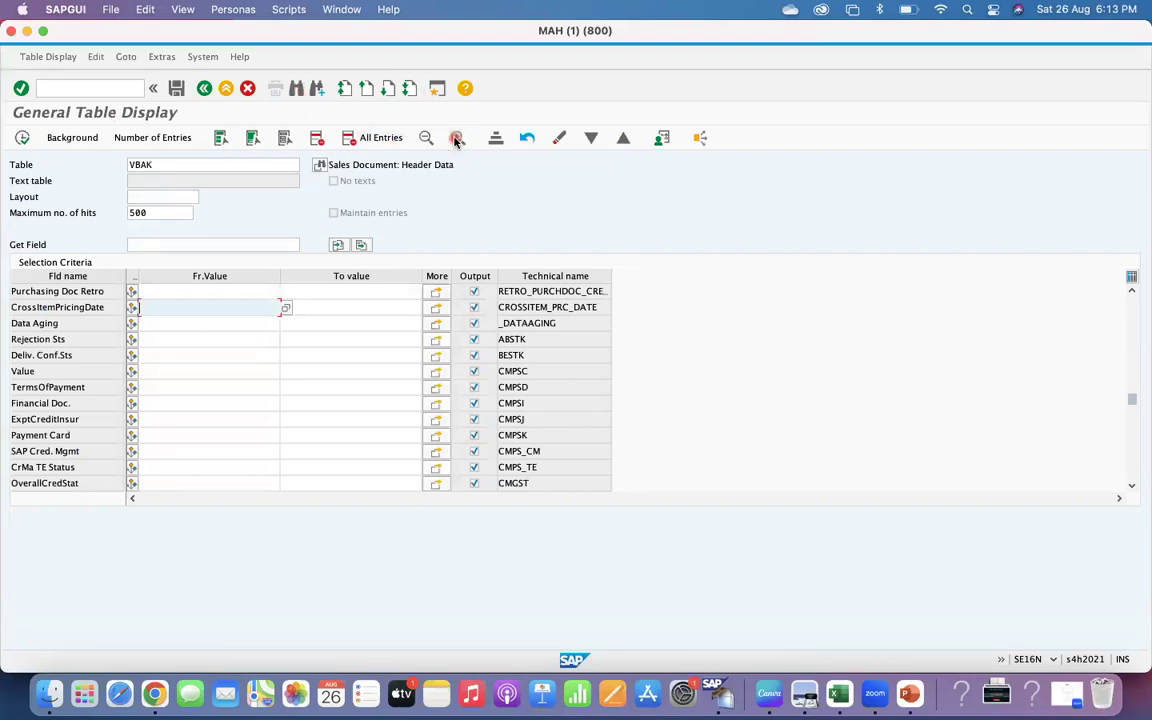
# Step through the remaining field-search matches on the VBAK selection screen.
pyautogui.click(317, 89)
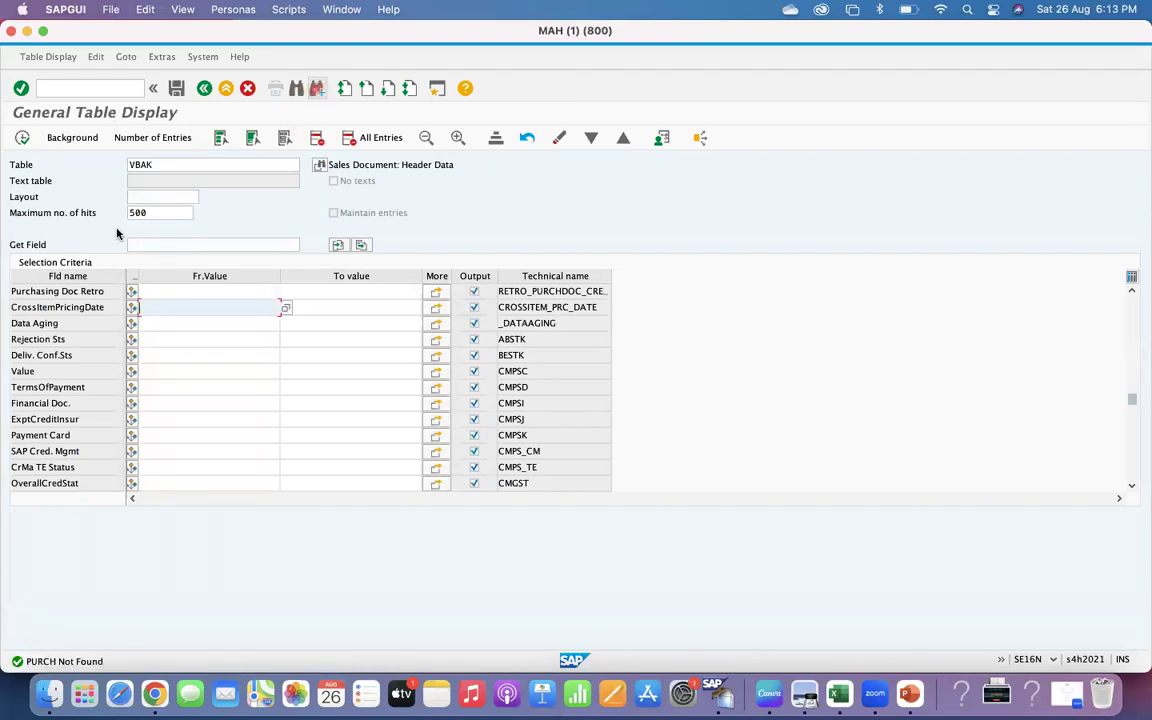
pyautogui.scroll(-1, 180, 388)
pyautogui.scroll(1, 182, 391)
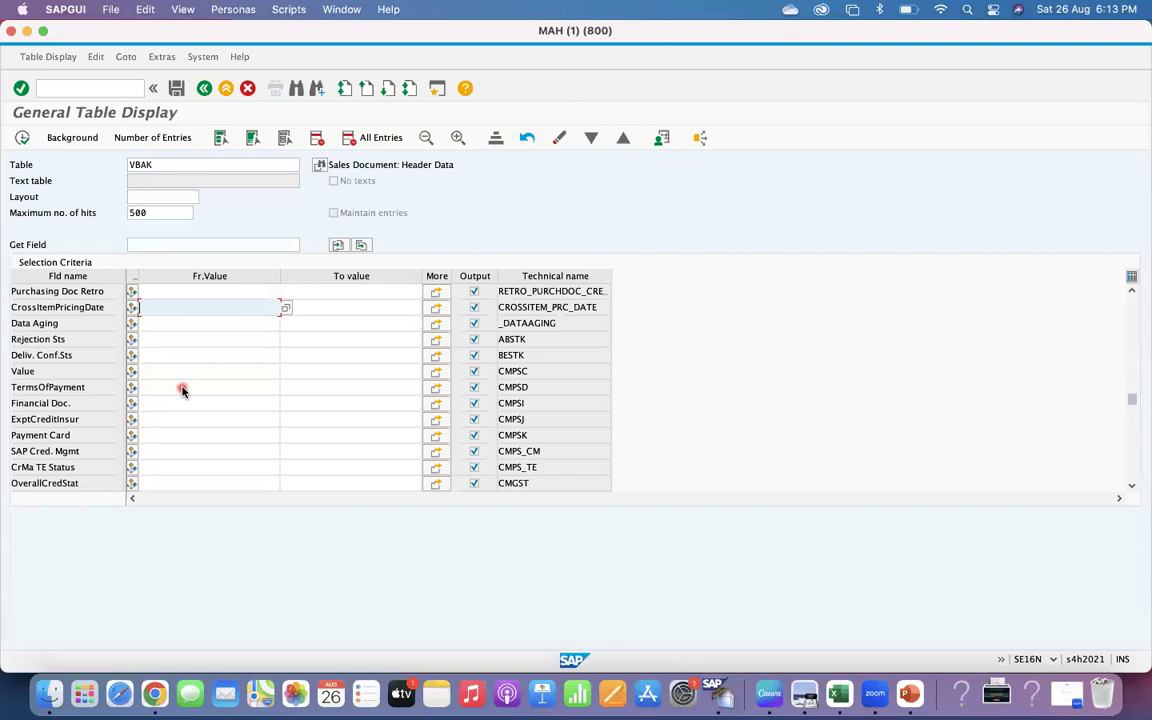
pyautogui.click(216, 323)
pyautogui.scroll(-1, 195, 327)
pyautogui.scroll(4, 197, 328)
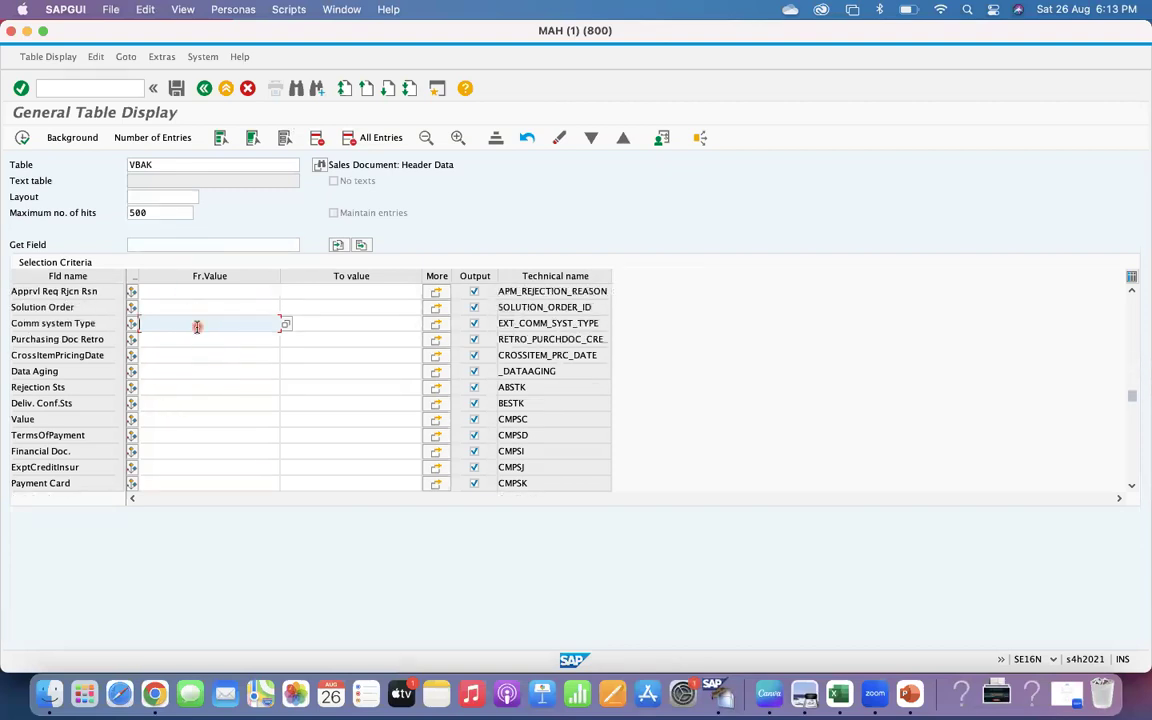
pyautogui.scroll(1, 197, 327)
# Search the VBAK selection fields for 'PO' and step through the matches.
pyautogui.click(185, 166)
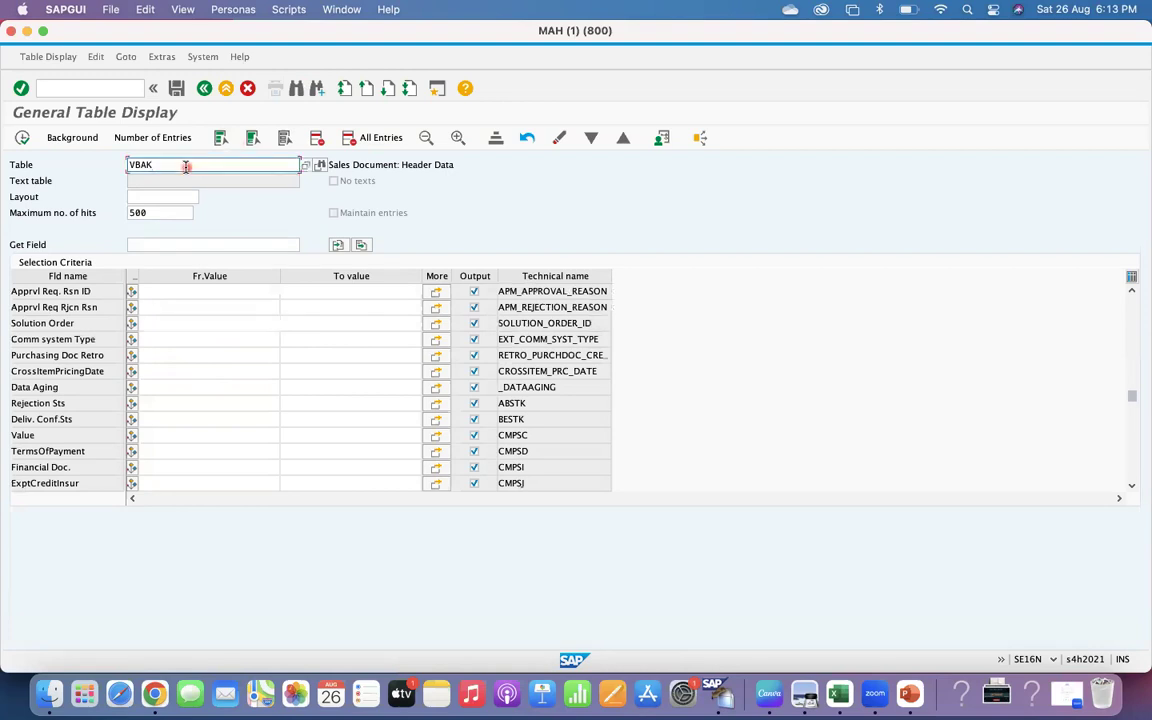
pyautogui.click(296, 89)
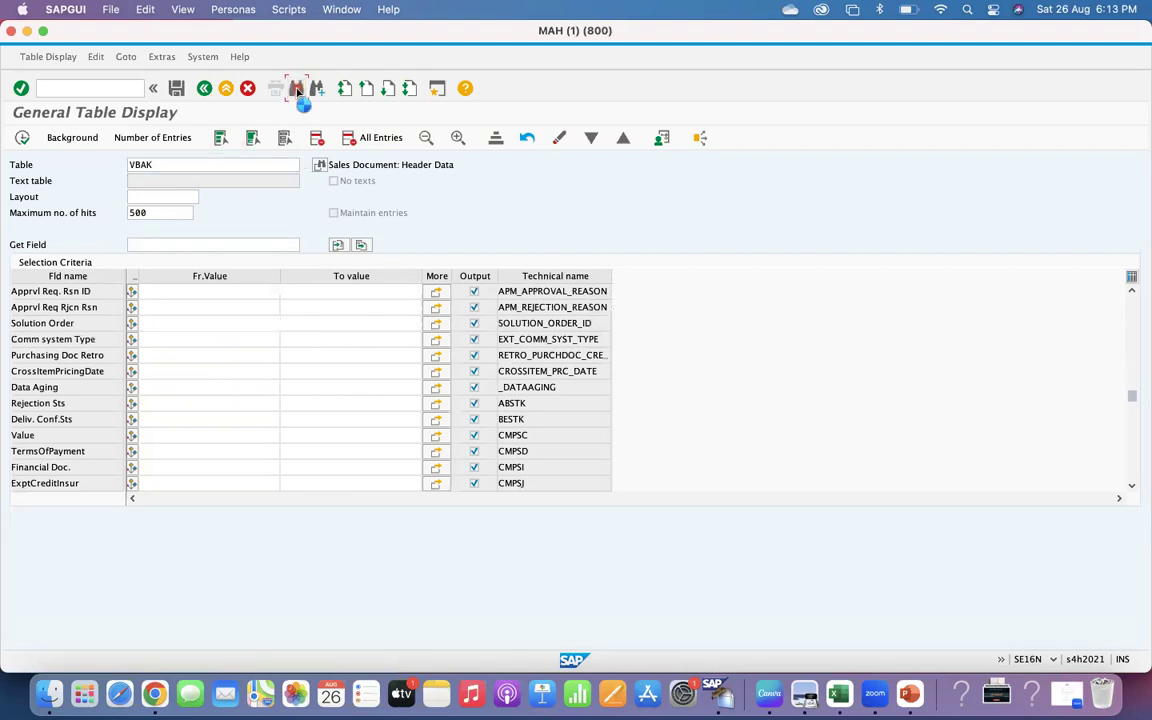
pyautogui.write('po')
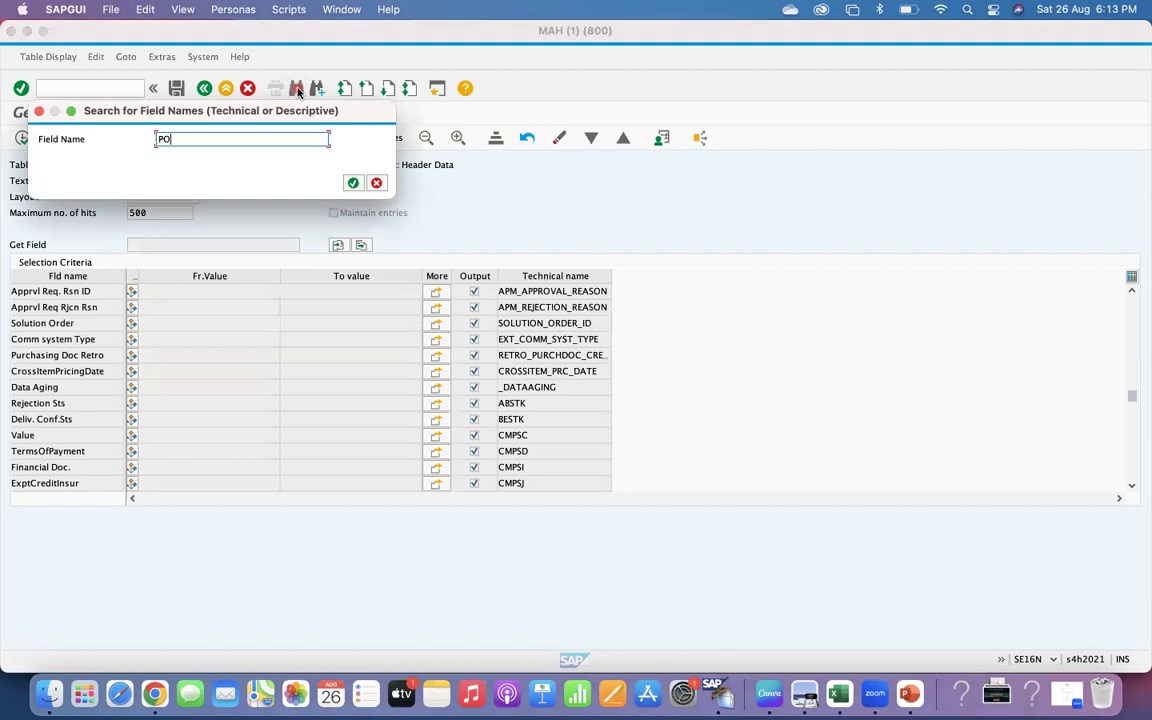
pyautogui.press('Return')
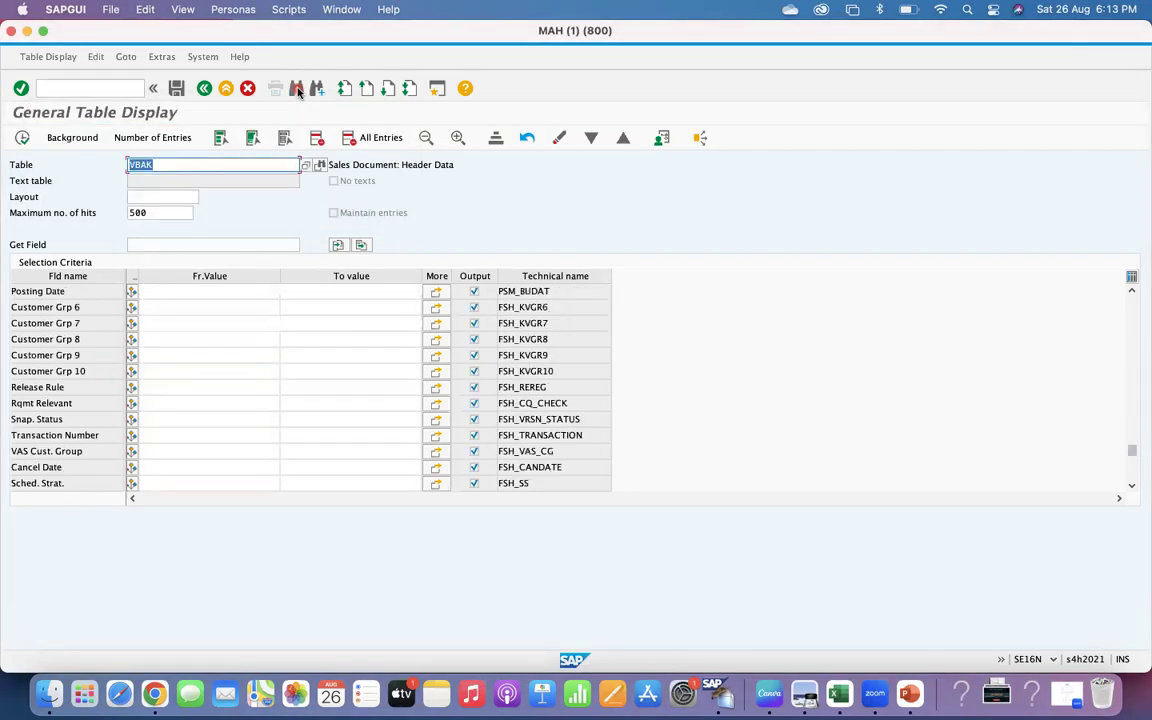
pyautogui.click(320, 92)
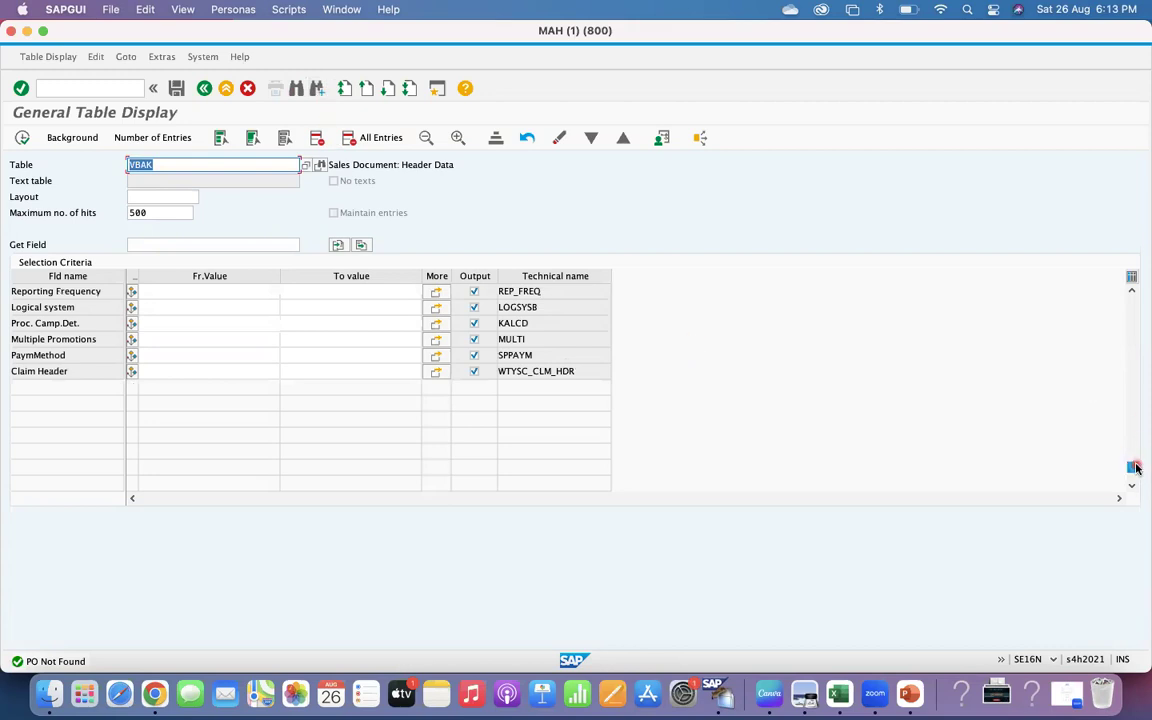
pyautogui.moveTo(1133, 477); pyautogui.dragTo(1139, 249)
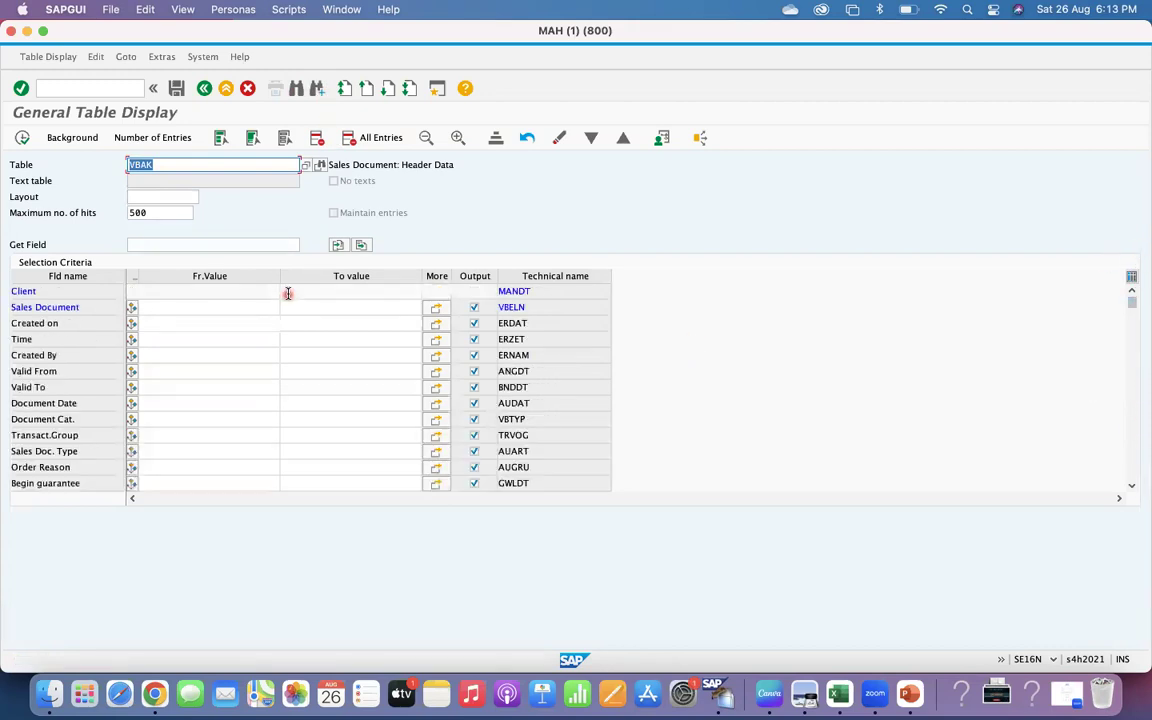
pyautogui.click(172, 339)
pyautogui.click(298, 90)
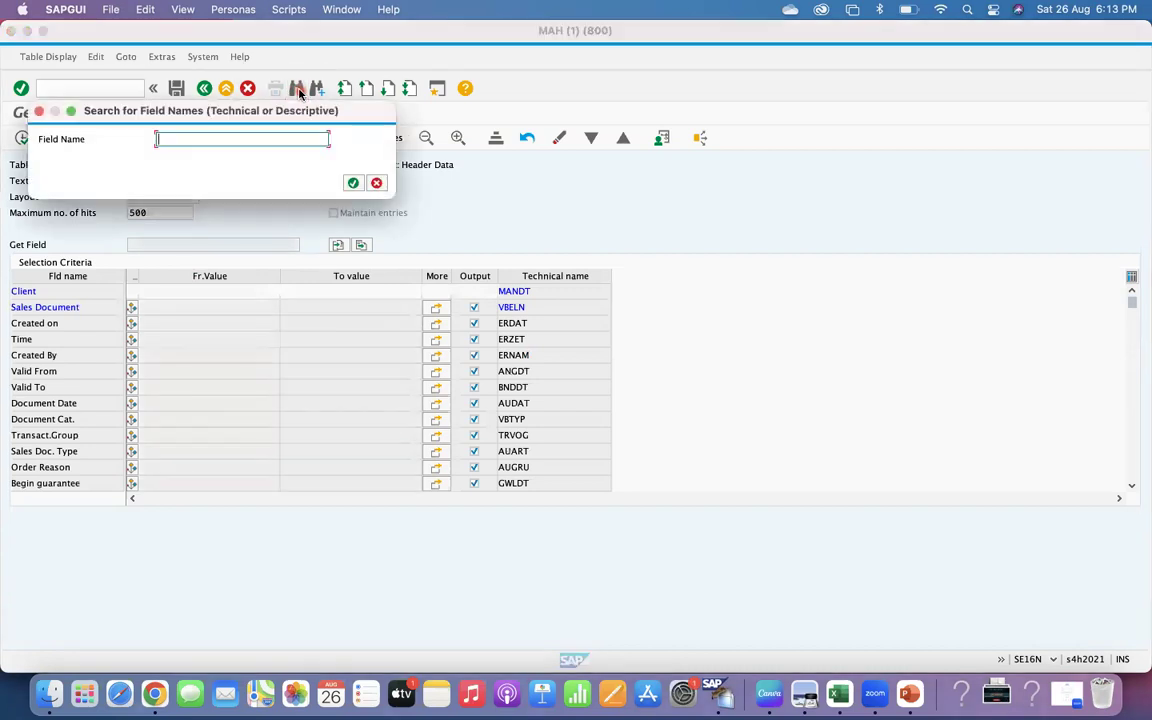
pyautogui.press('Return')
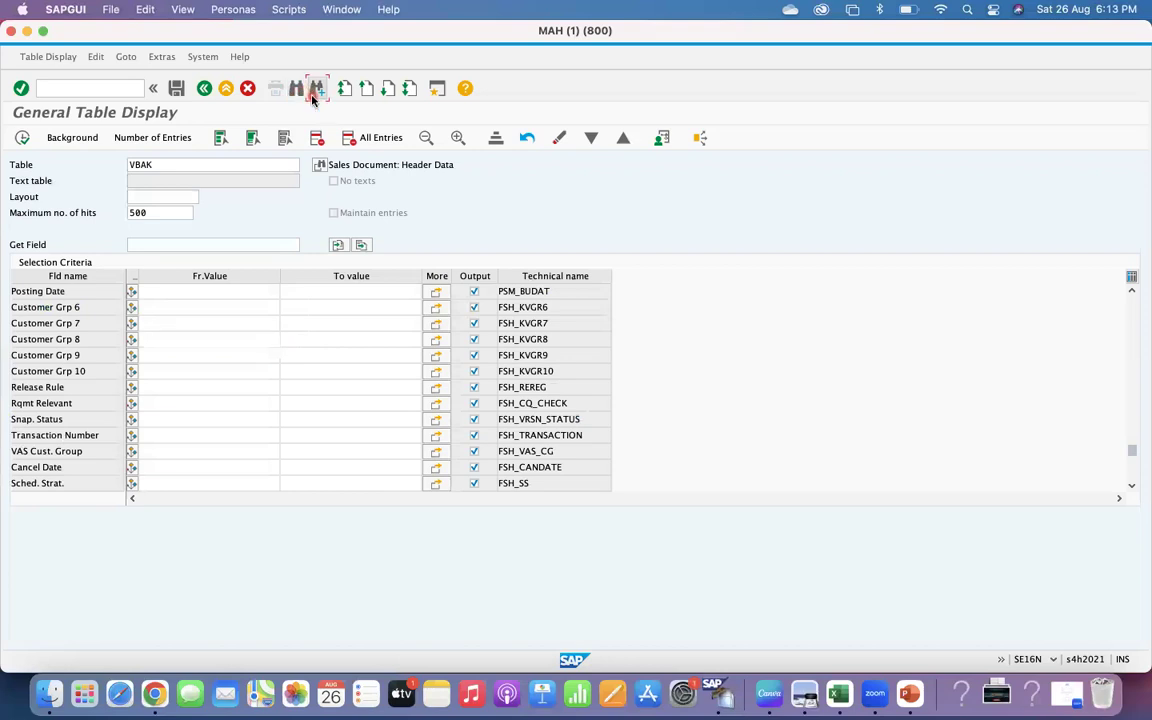
pyautogui.click(313, 95)
pyautogui.click(313, 95)
# Change the table from VBAK to VBAP and load its item fields.
pyautogui.click(170, 165)
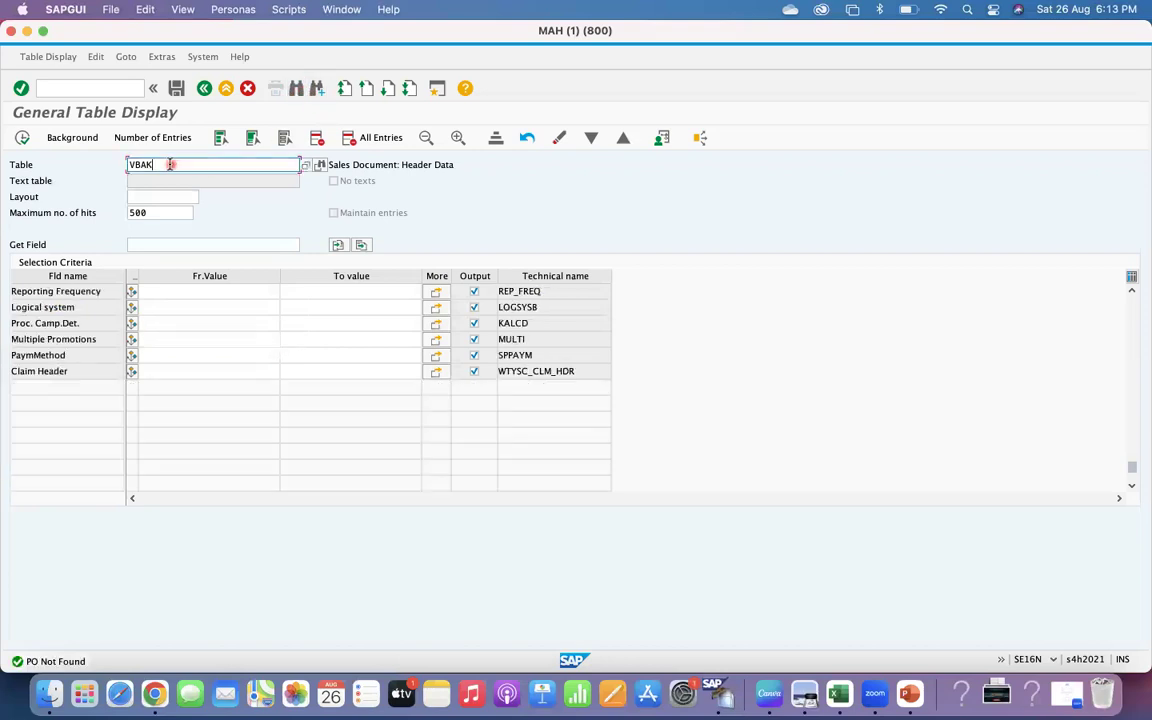
pyautogui.press('BackSpace')
pyautogui.write('P')
pyautogui.press('Return')
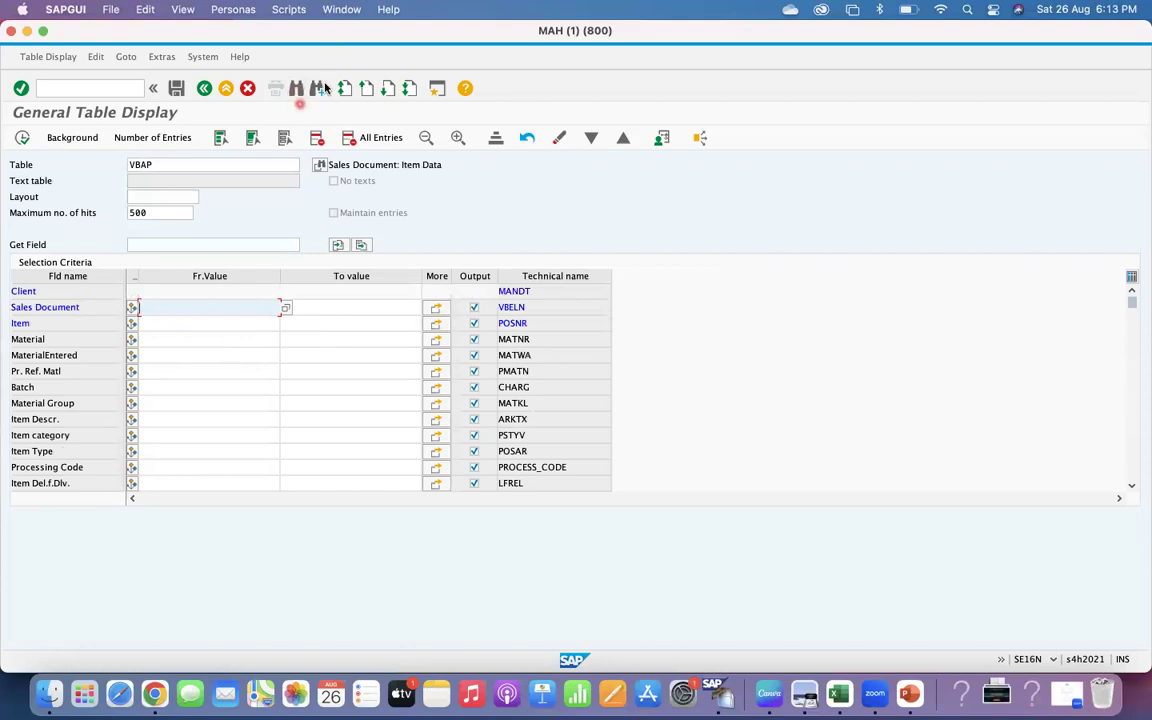
# Search the VBAP selection fields for 'PO', stepping through each match.
pyautogui.click(297, 89)
pyautogui.write('P')
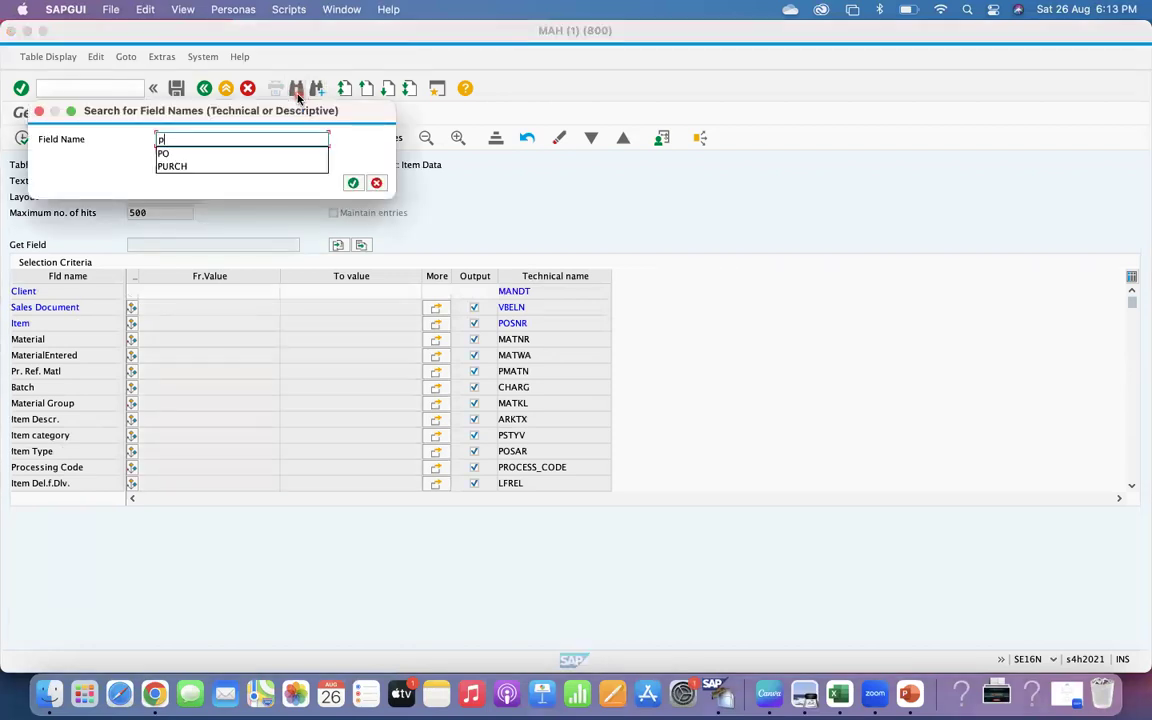
pyautogui.press('BackSpace')
pyautogui.write('PO')
pyautogui.press('BackSpace')
pyautogui.press('BackSpace')
pyautogui.write('PO')
pyautogui.press('Return')
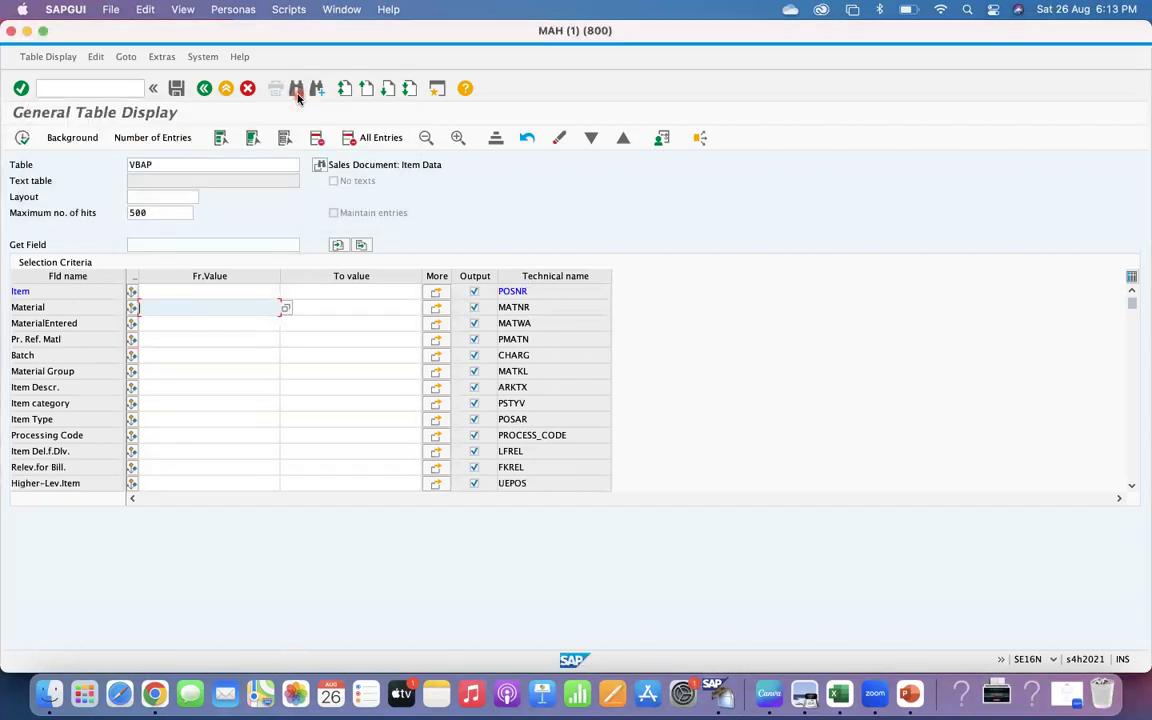
pyautogui.click(319, 90)
pyautogui.click(319, 90)
pyautogui.click(322, 90)
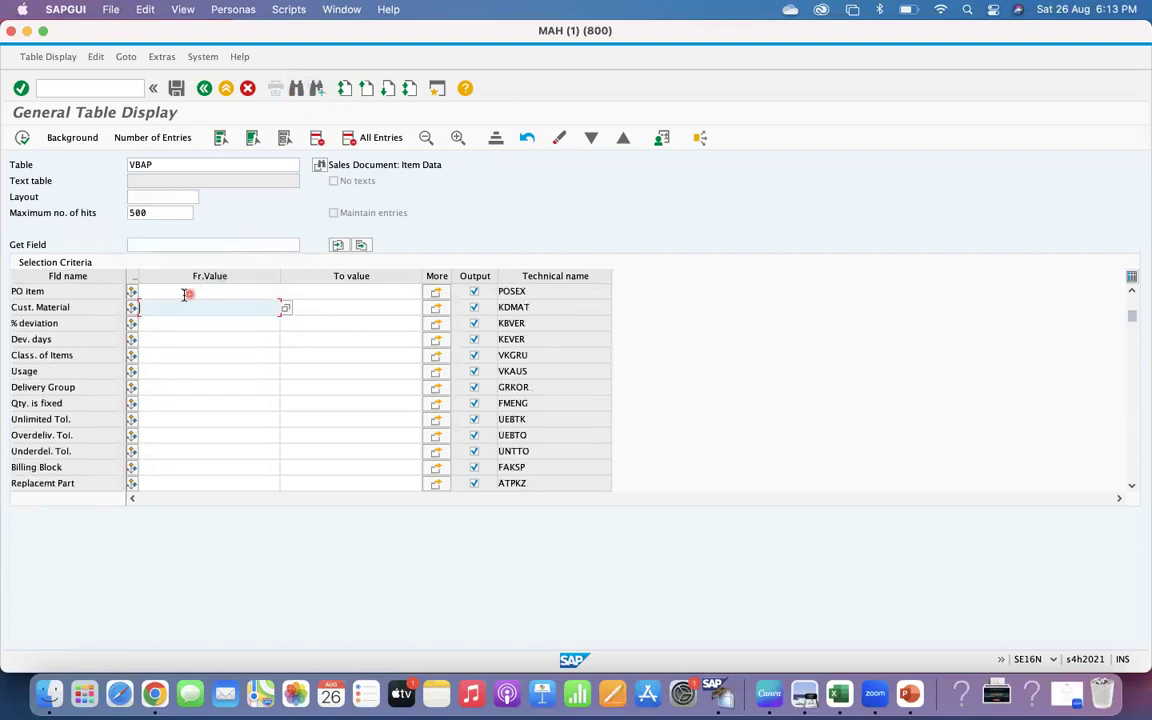
pyautogui.click(316, 90)
pyautogui.click(316, 90)
pyautogui.click(316, 90)
pyautogui.click(316, 90)
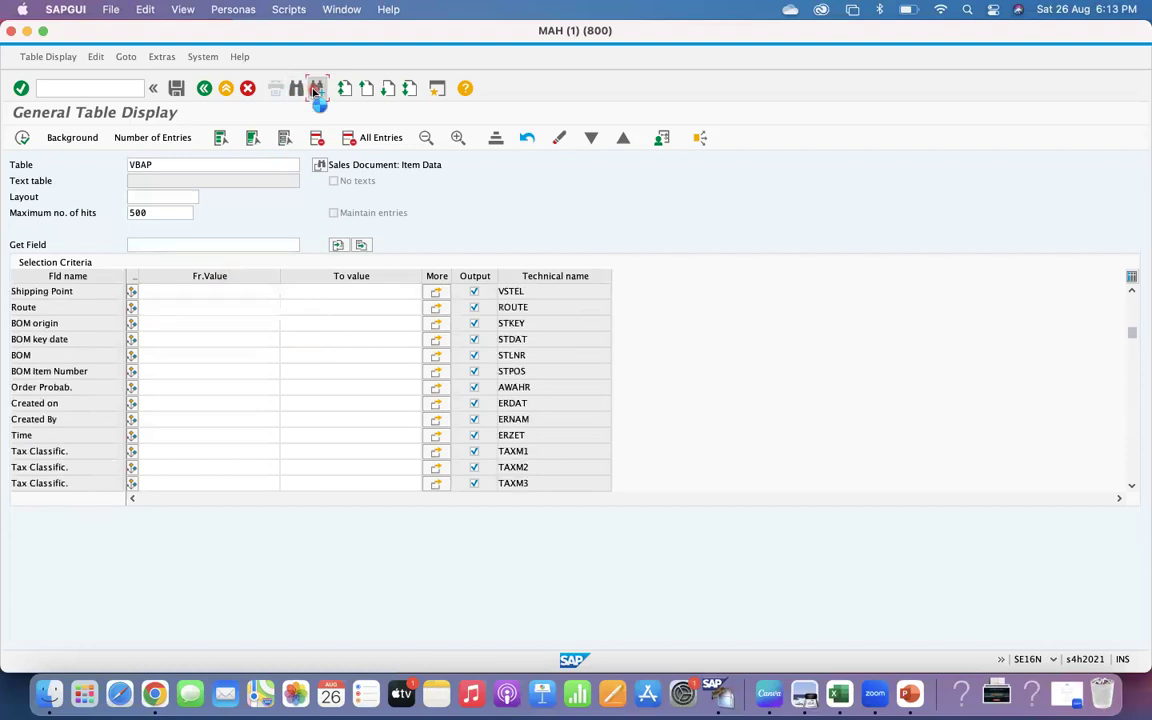
# Execute the VBAP selection to list its 500 item entries.
pyautogui.click(88, 84)
pyautogui.write('/')
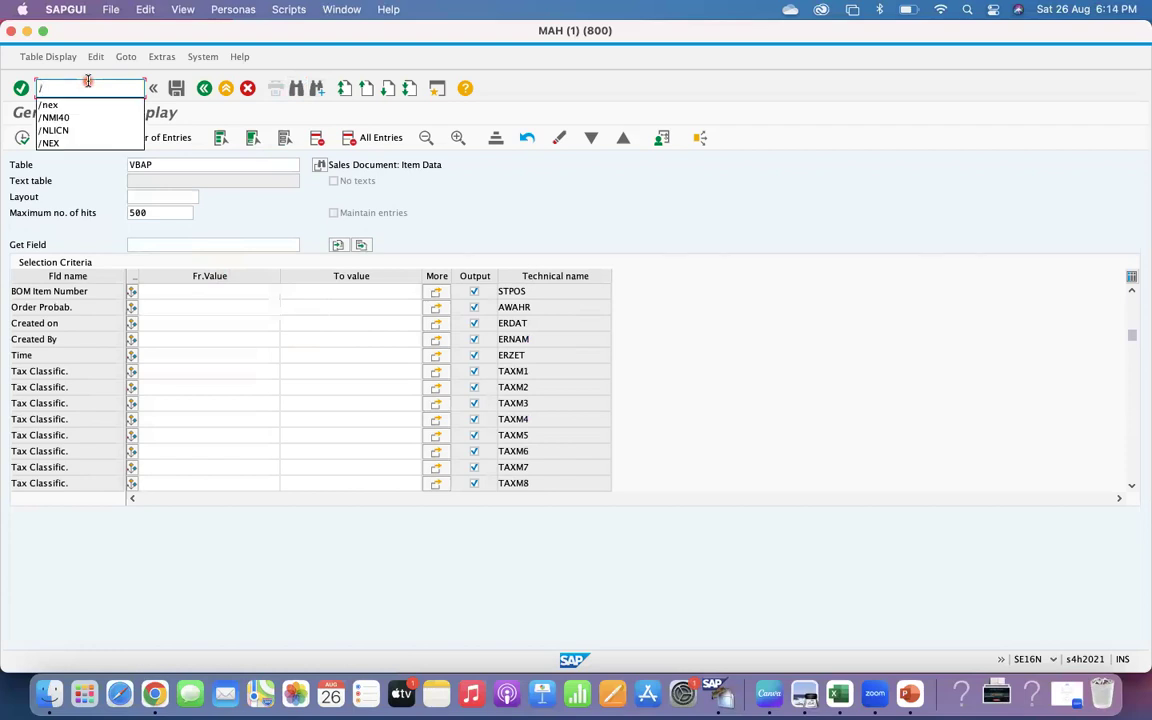
pyautogui.press('BackSpace')
pyautogui.click(21, 138)
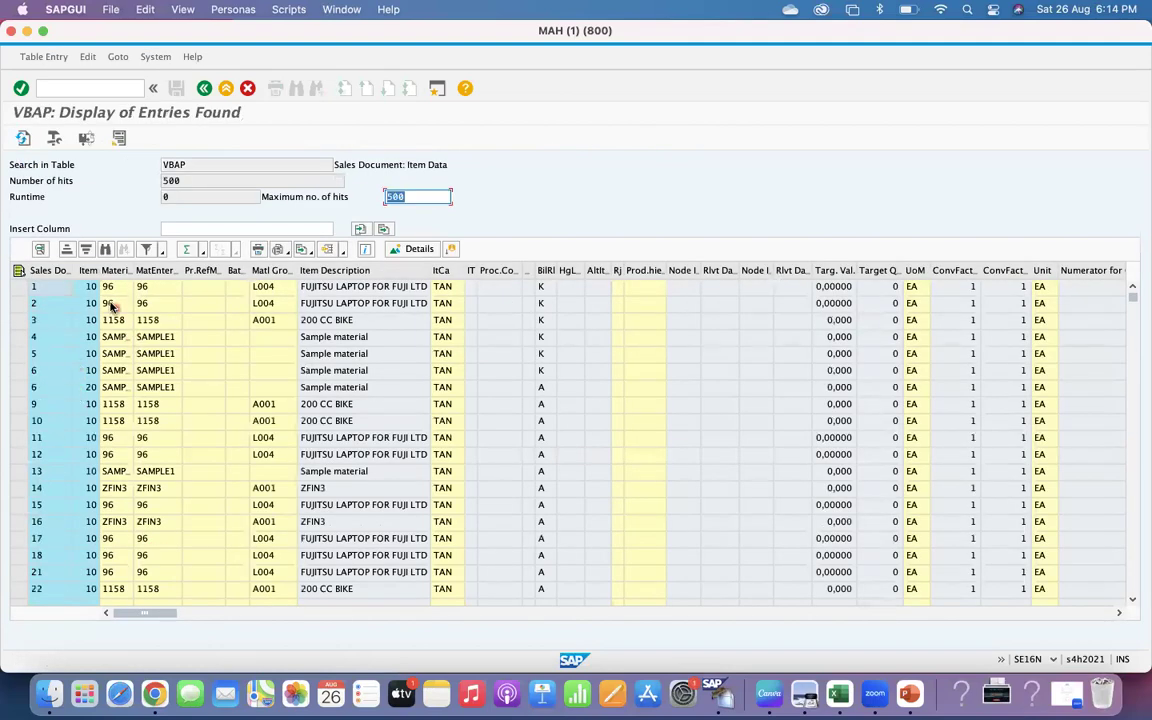
# Bring up the recent transactions list in the command field, then close it.
pyautogui.click(40, 420)
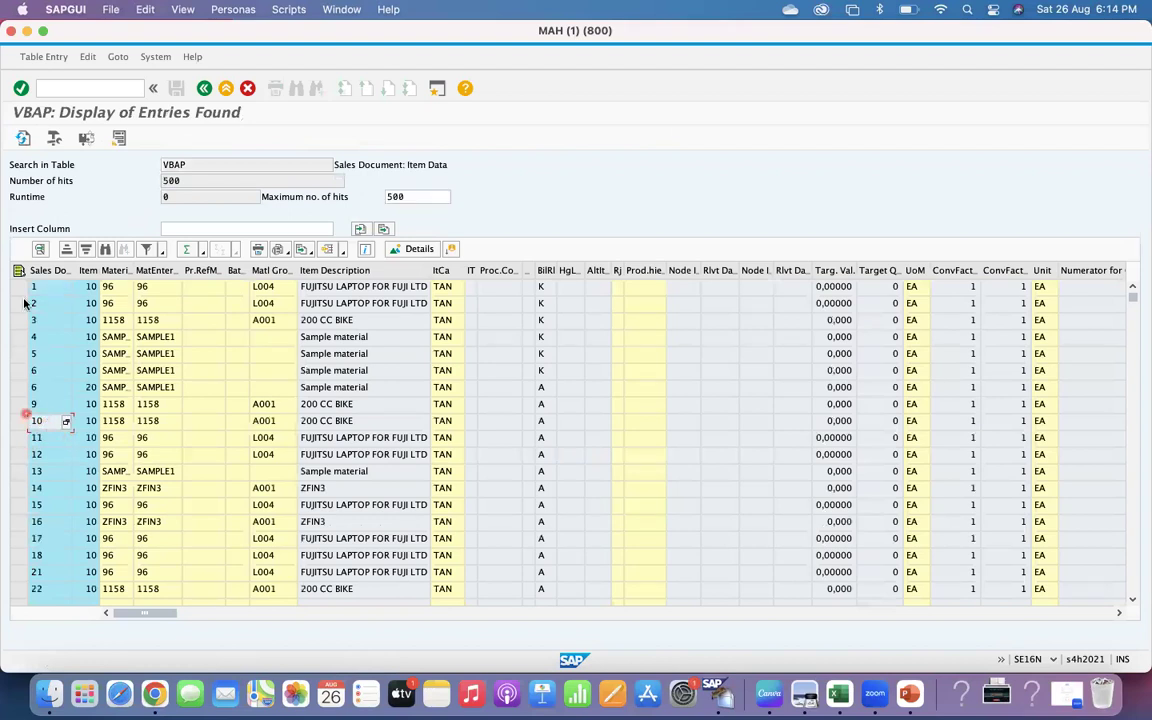
pyautogui.click(61, 89)
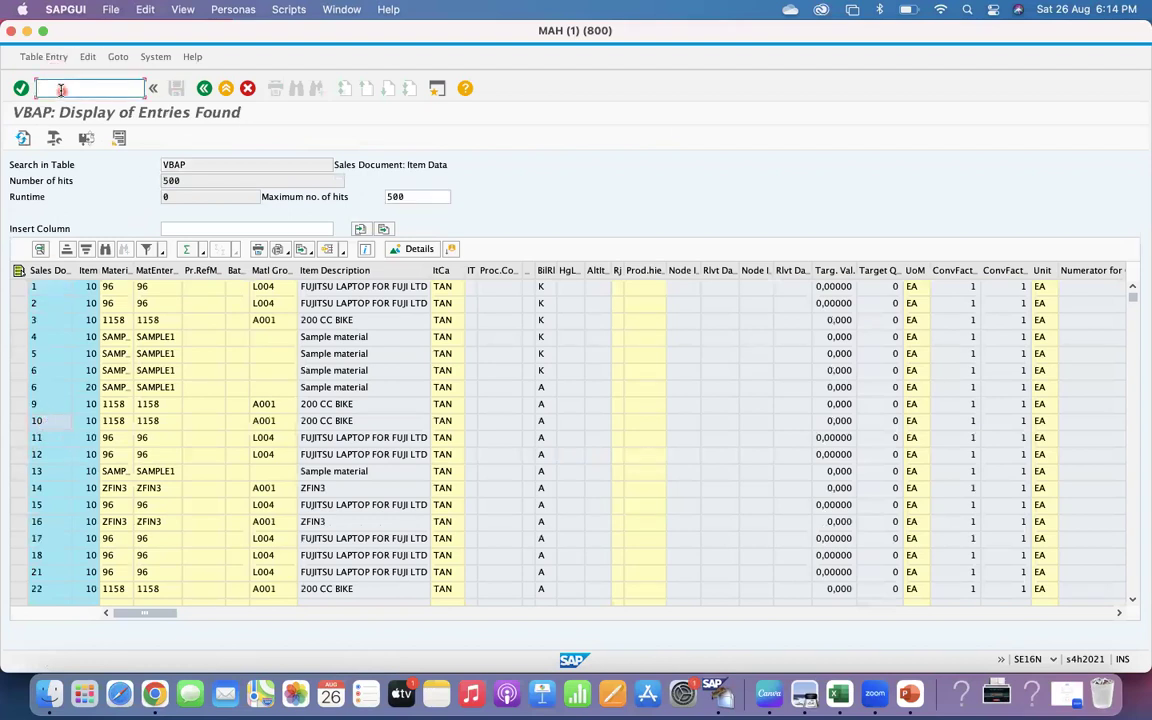
pyautogui.write('/')
pyautogui.press('BackSpace')
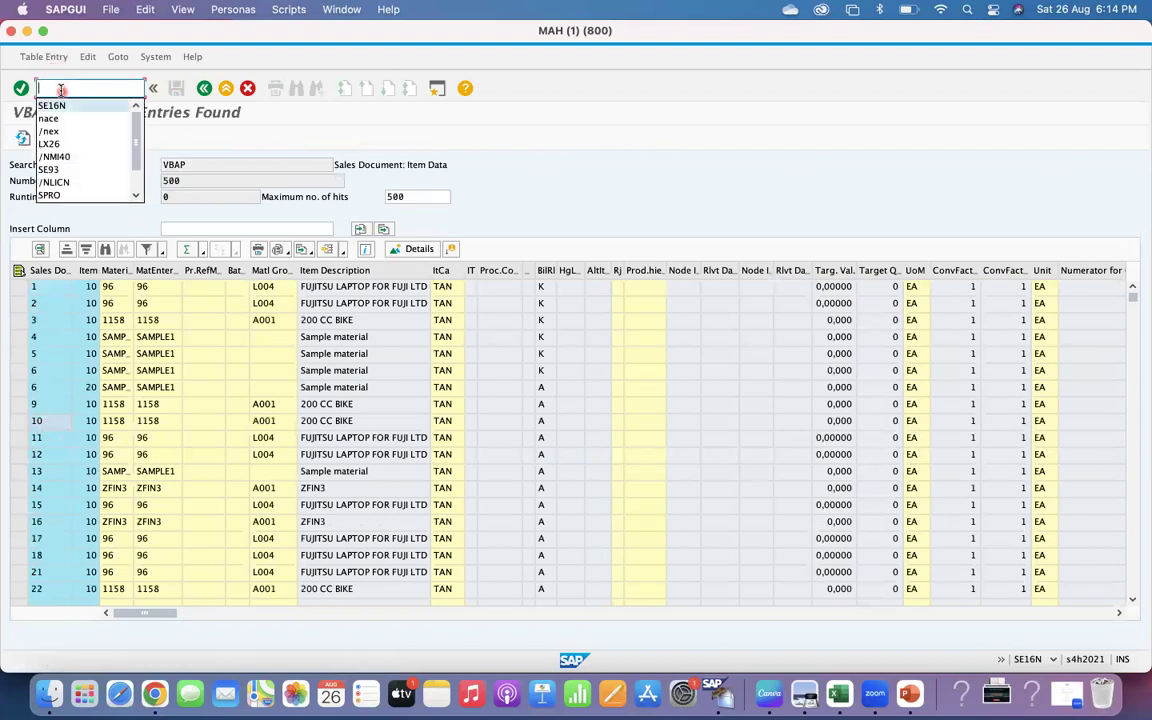
pyautogui.click(437, 92)
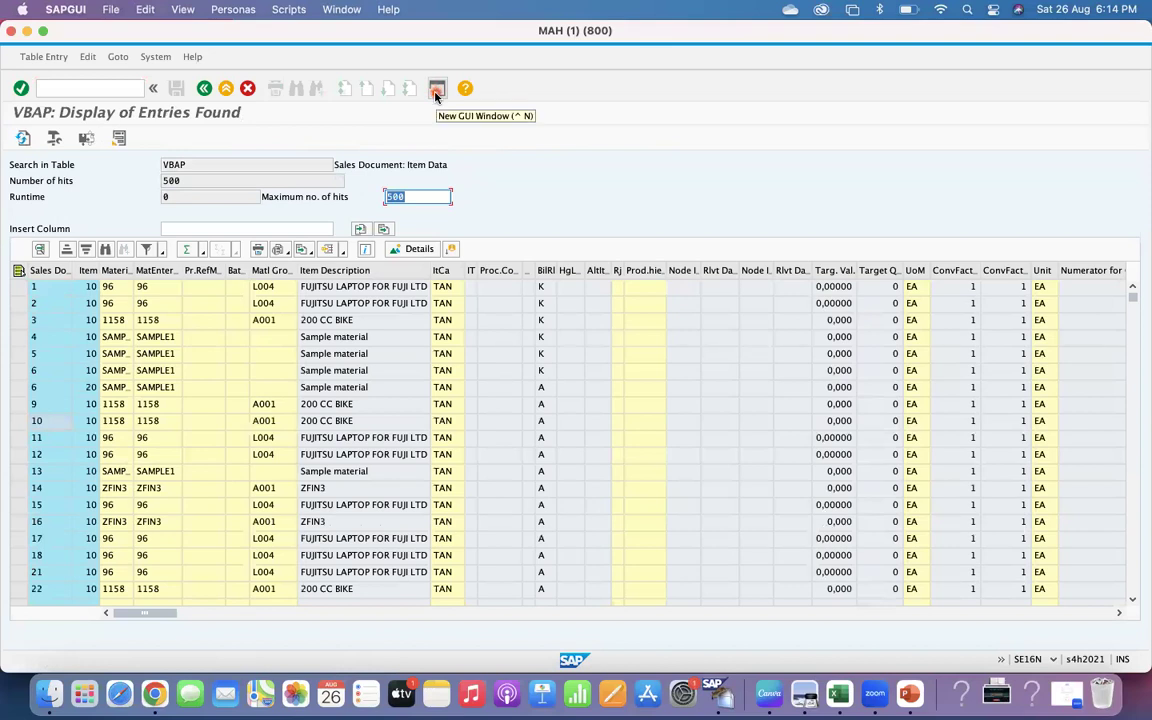
# Switch to the second session window MAH (2) from the dock icon.
pyautogui.rightClick(719, 698)
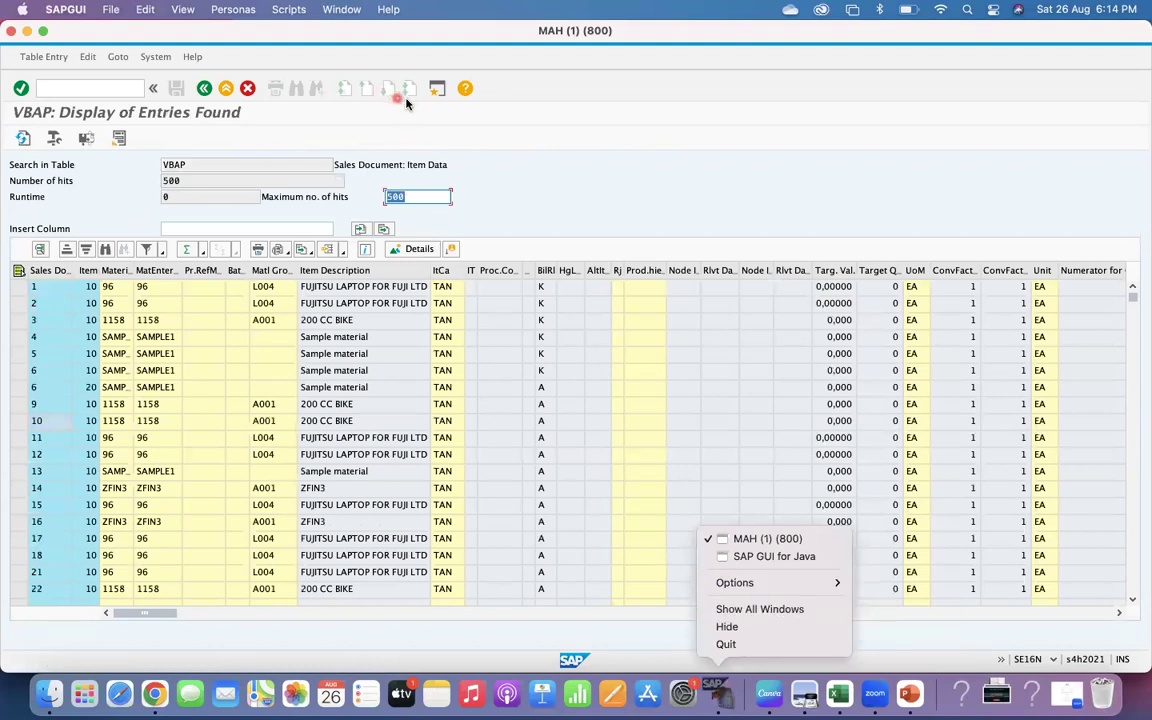
pyautogui.click(444, 111)
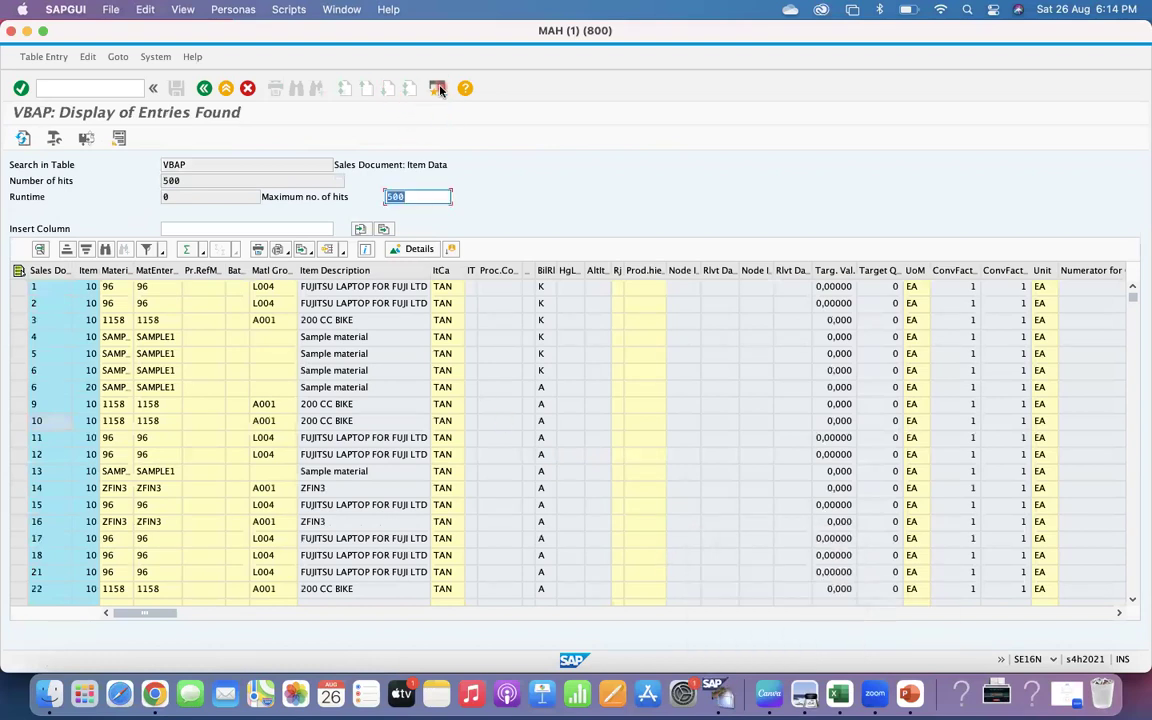
pyautogui.click(719, 690)
# Display sales order 10 in VA03, closing the extra third session.
pyautogui.click(72, 86)
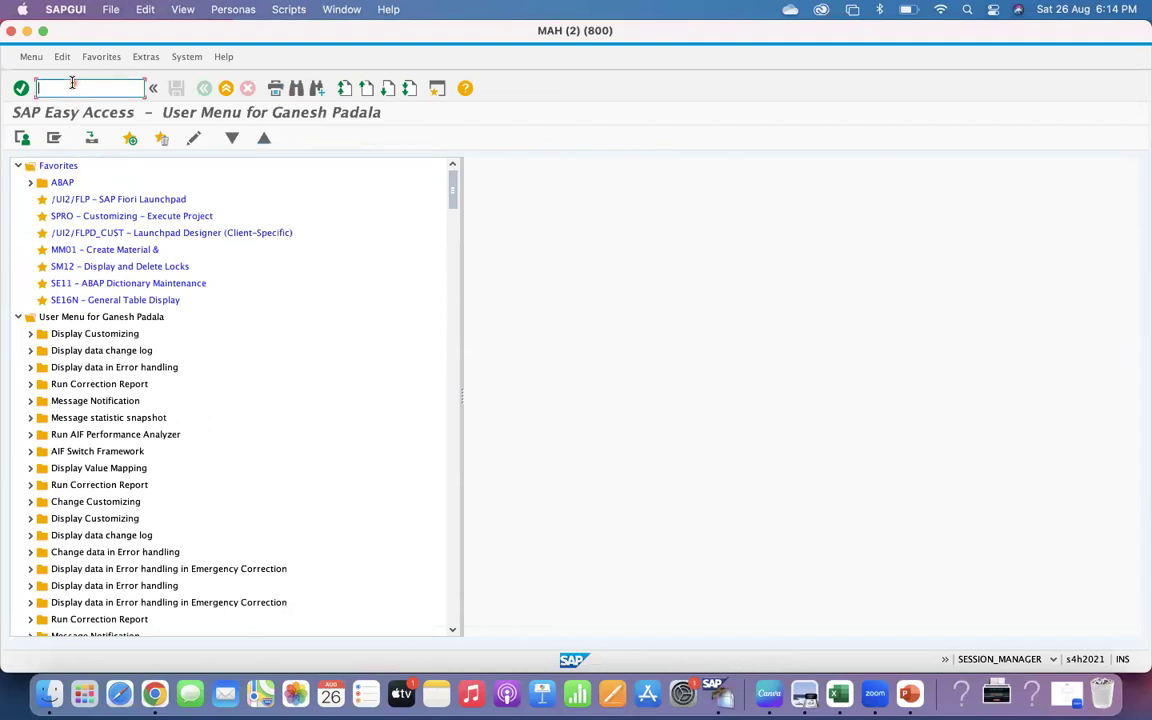
pyautogui.write('VA03')
pyautogui.press('Return')
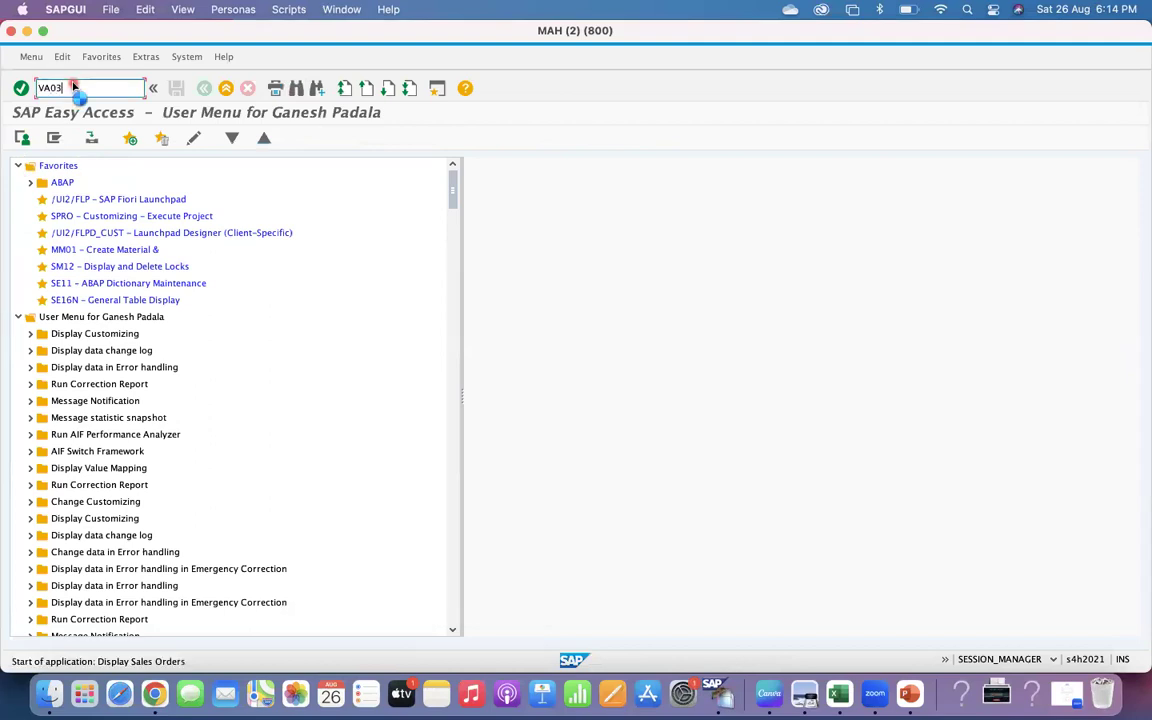
pyautogui.click(125, 174)
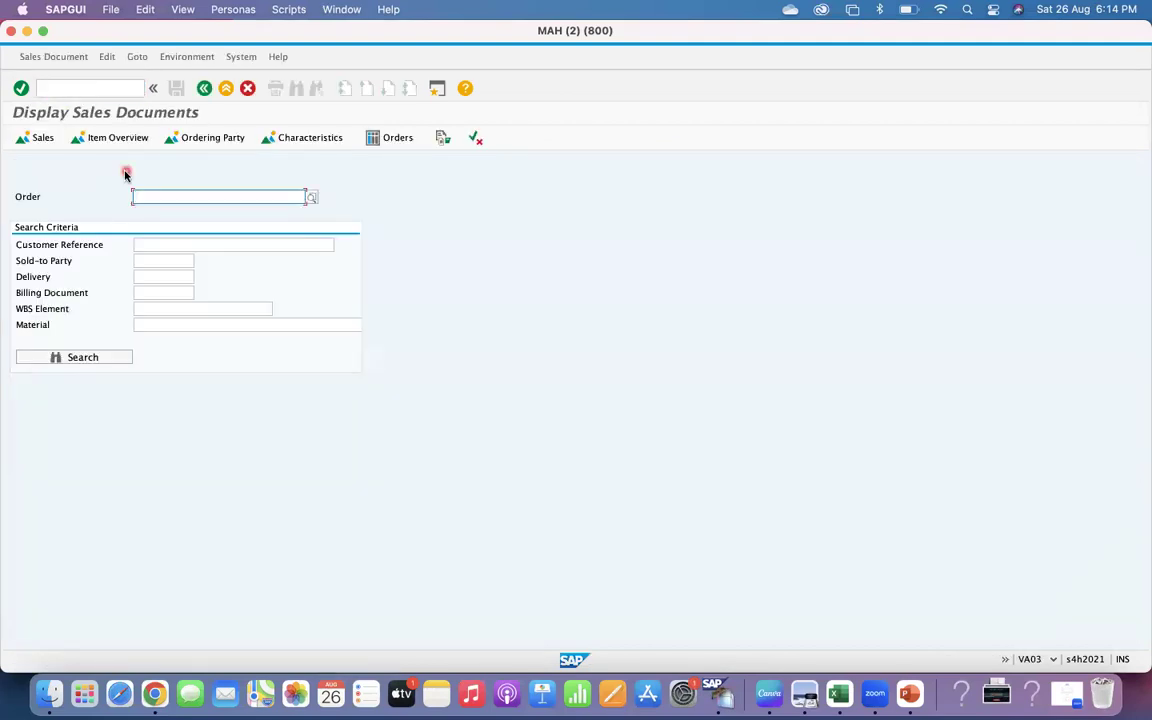
pyautogui.write('10')
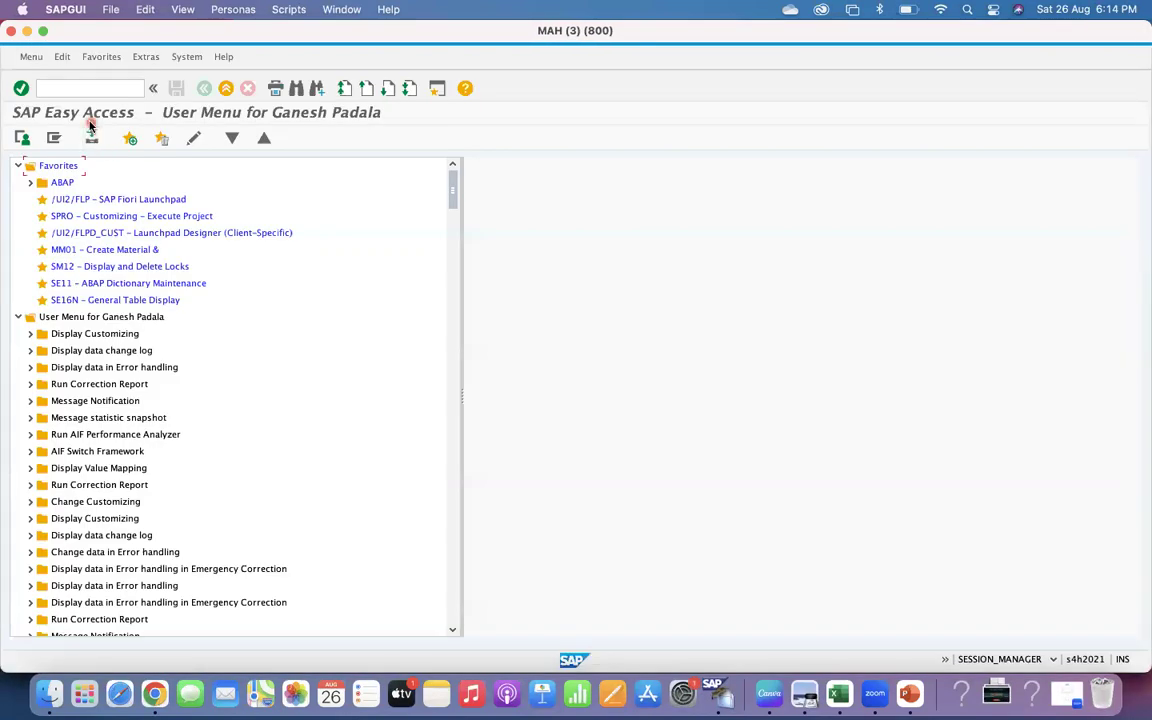
pyautogui.click(11, 32)
pyautogui.click(193, 216)
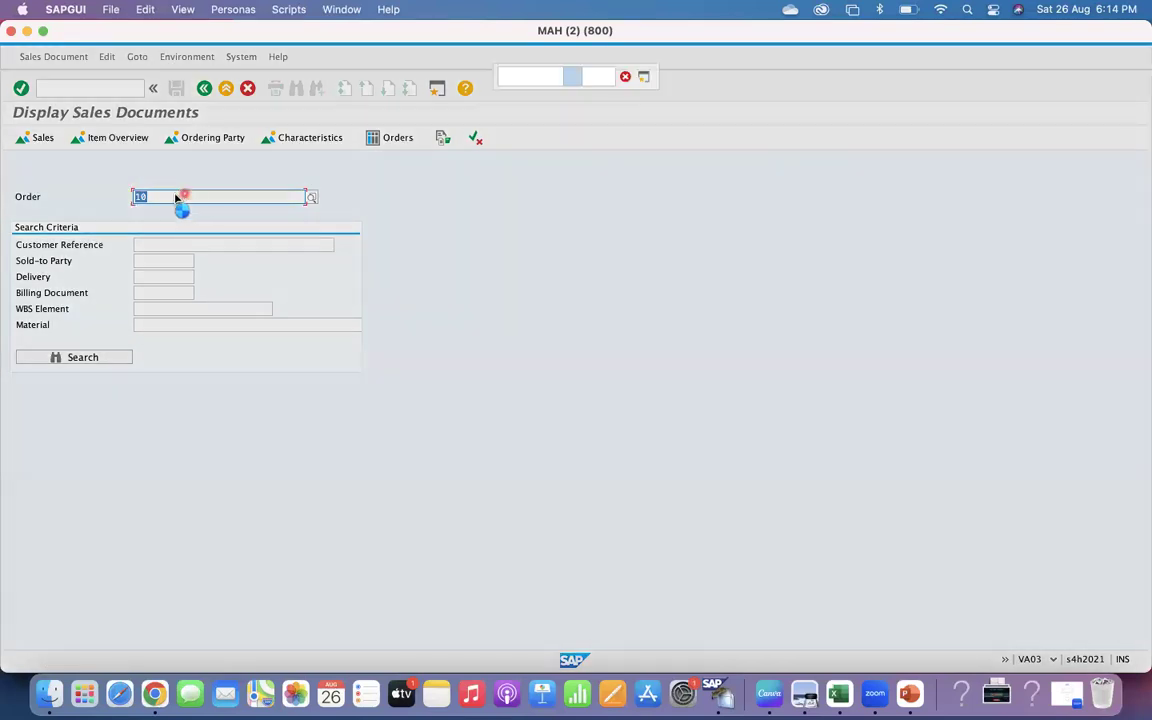
pyautogui.press('Return')
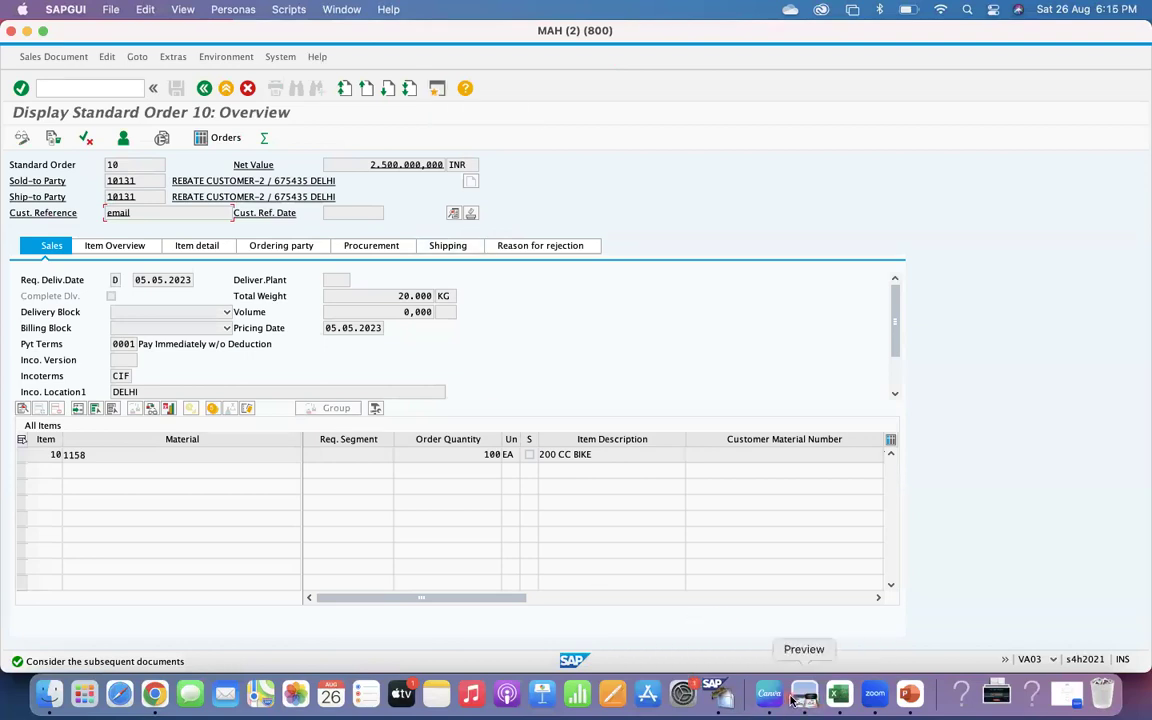
# Return to session MAH (1) and reload the table display with VBAK.
pyautogui.rightClick(717, 692)
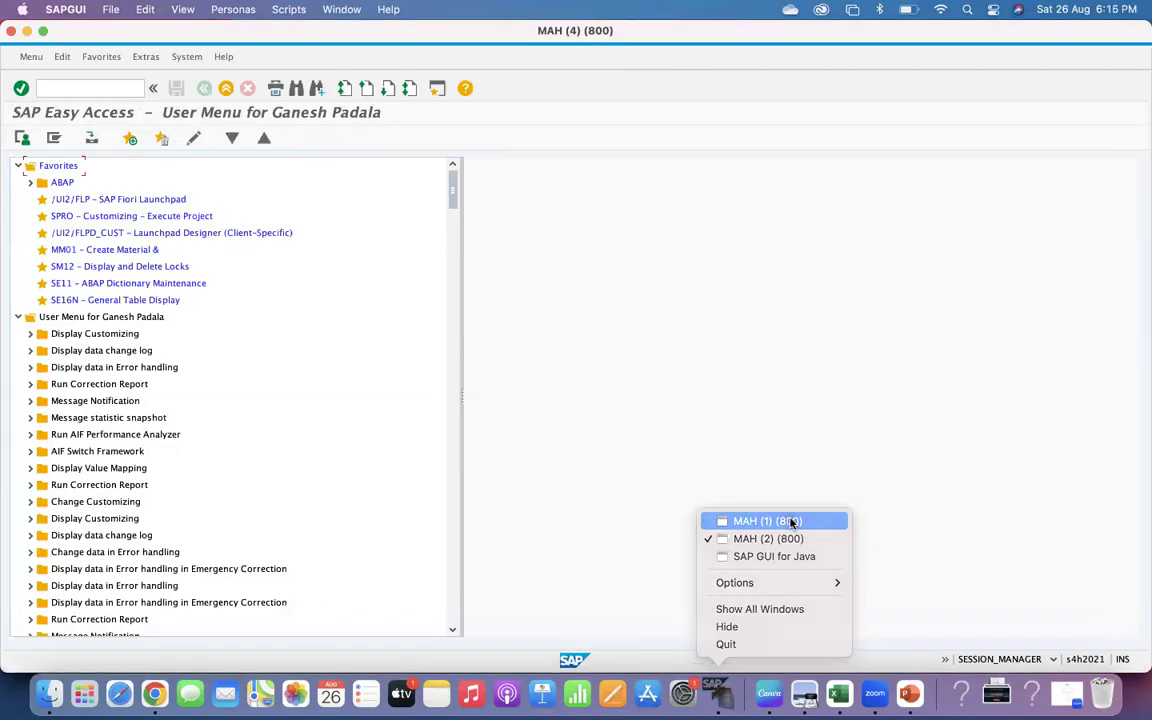
pyautogui.click(790, 521)
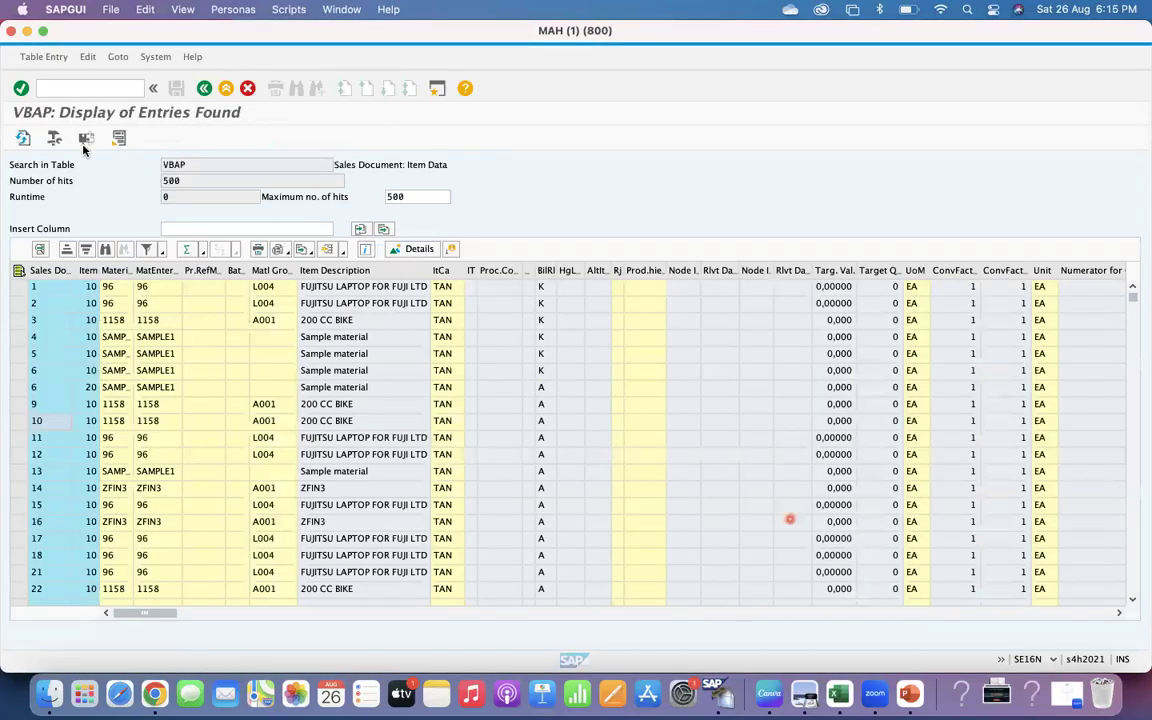
pyautogui.click(204, 89)
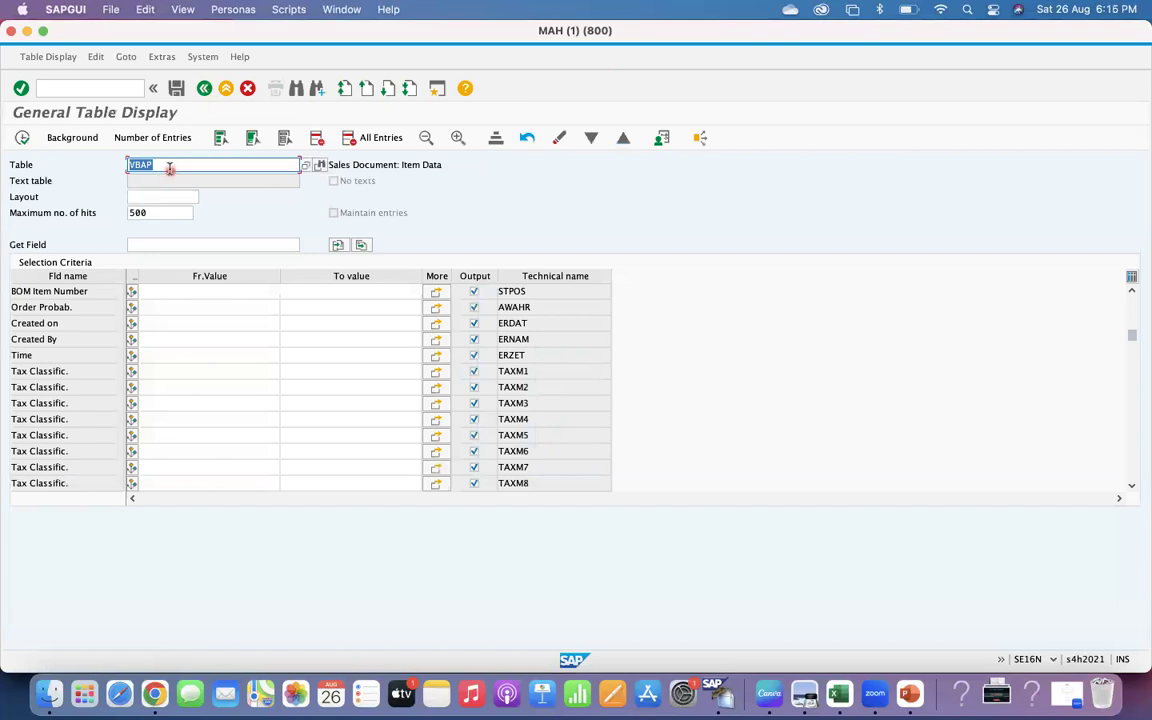
pyautogui.click(170, 168)
pyautogui.press('BackSpace')
pyautogui.write('K')
pyautogui.press('Return')
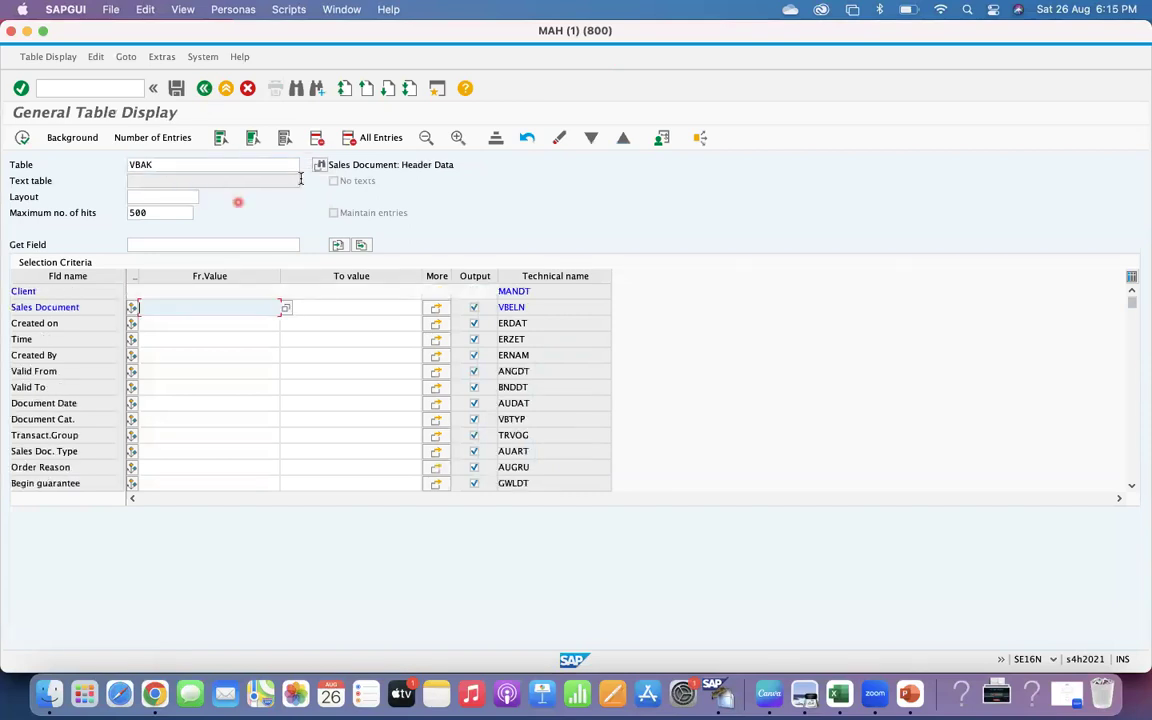
# Search VBAK fields for CUSTOMER, then enter 10 as the Sales Document from-value.
pyautogui.click(296, 92)
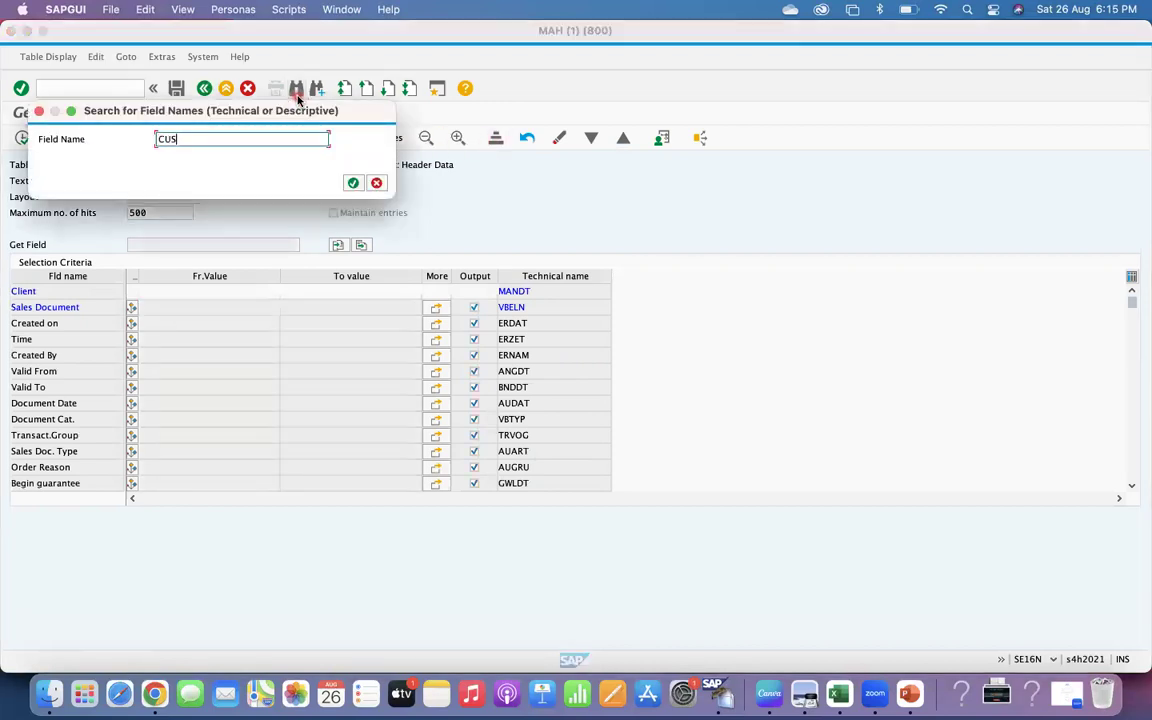
pyautogui.press('Return')
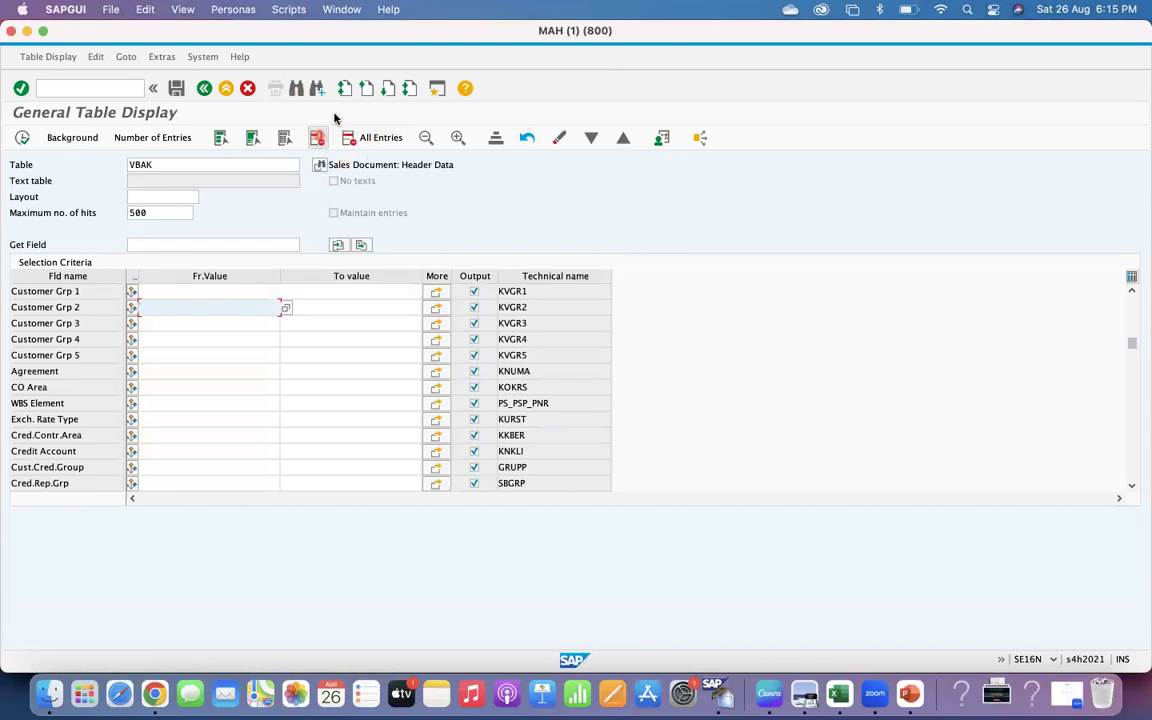
pyautogui.click(317, 90)
pyautogui.click(317, 90)
pyautogui.click(317, 90)
pyautogui.click(317, 90)
pyautogui.click(317, 90)
pyautogui.click(317, 90)
pyautogui.click(317, 90)
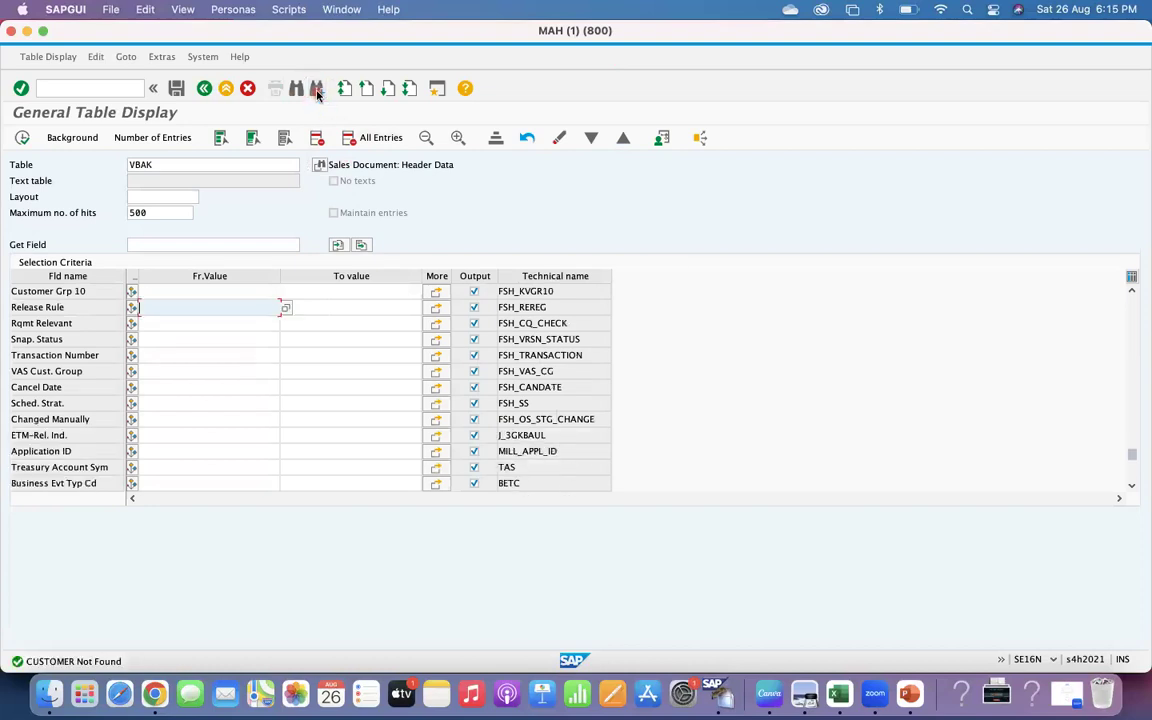
pyautogui.moveTo(1131, 455); pyautogui.dragTo(1131, 265)
pyautogui.click(186, 312)
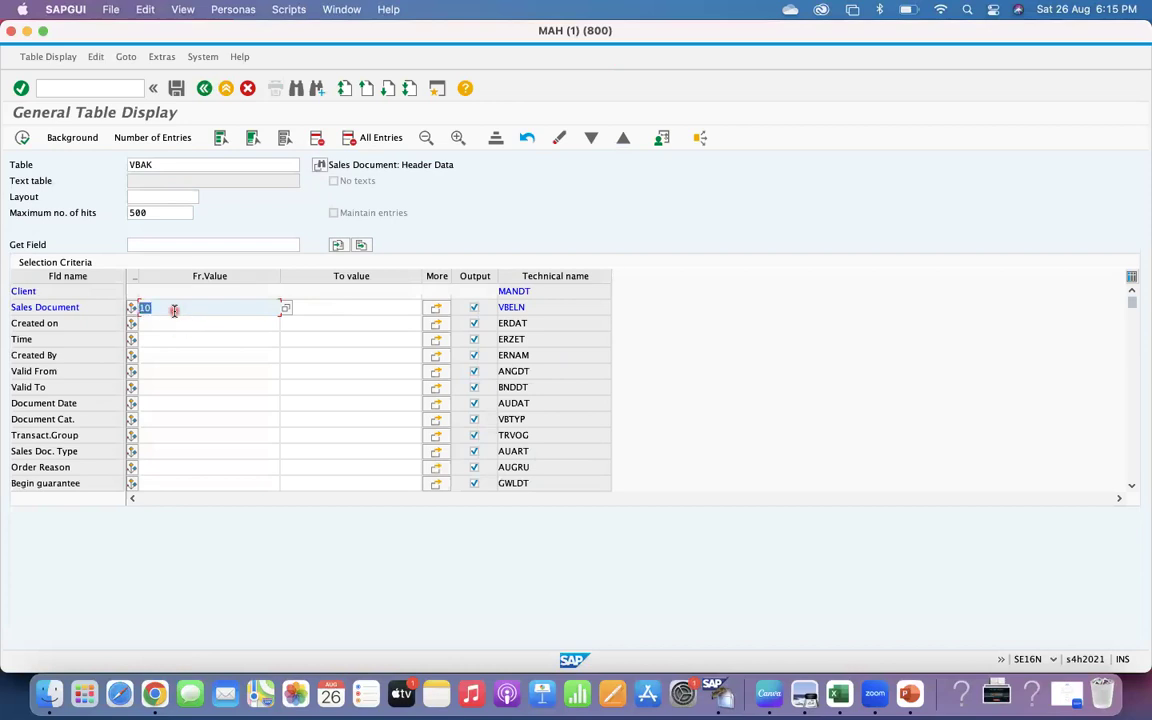
pyautogui.click(22, 138)
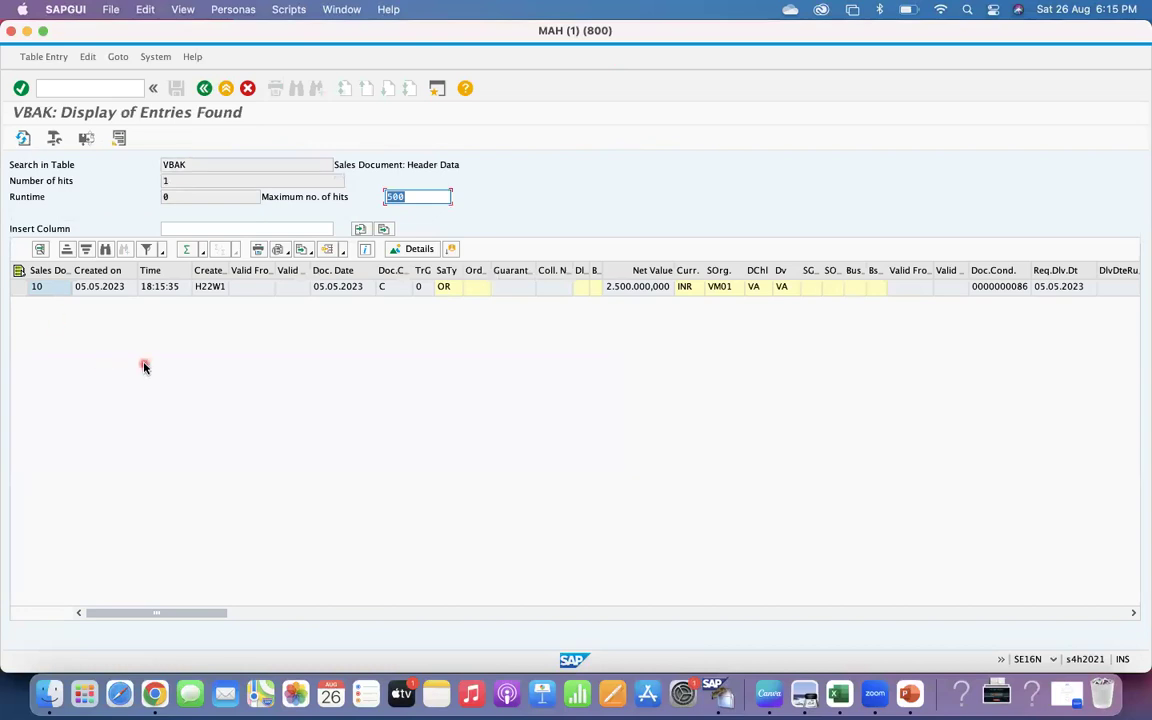
pyautogui.click(155, 287)
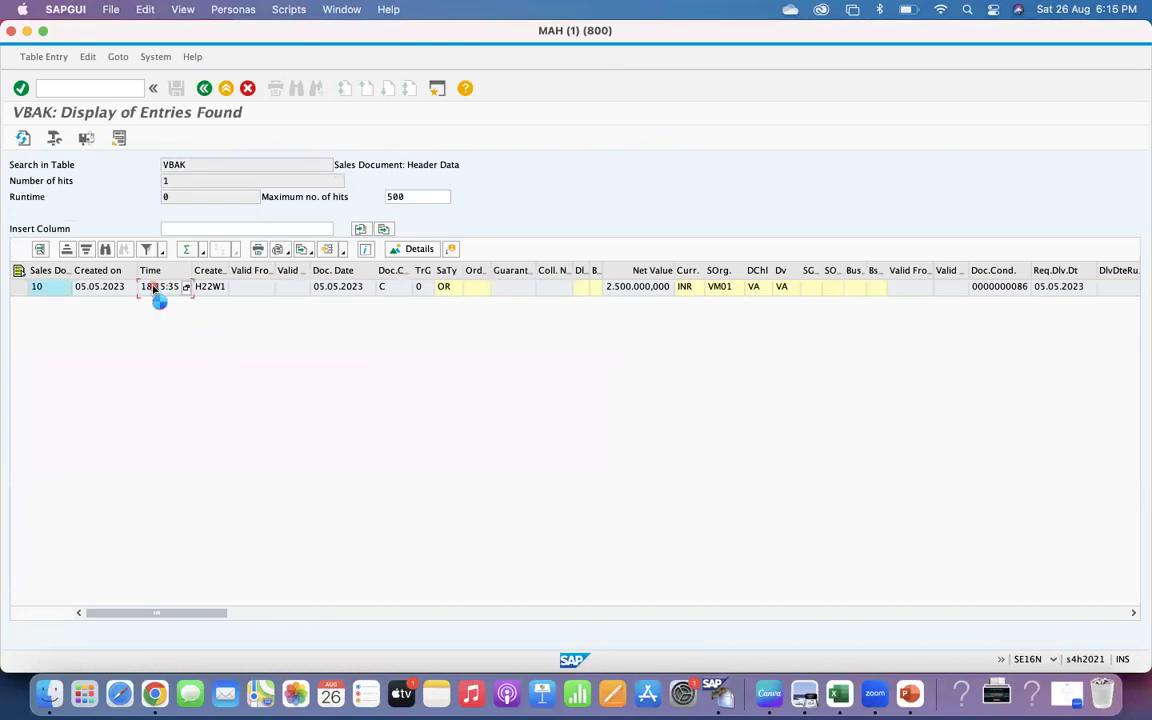
pyautogui.click(272, 329)
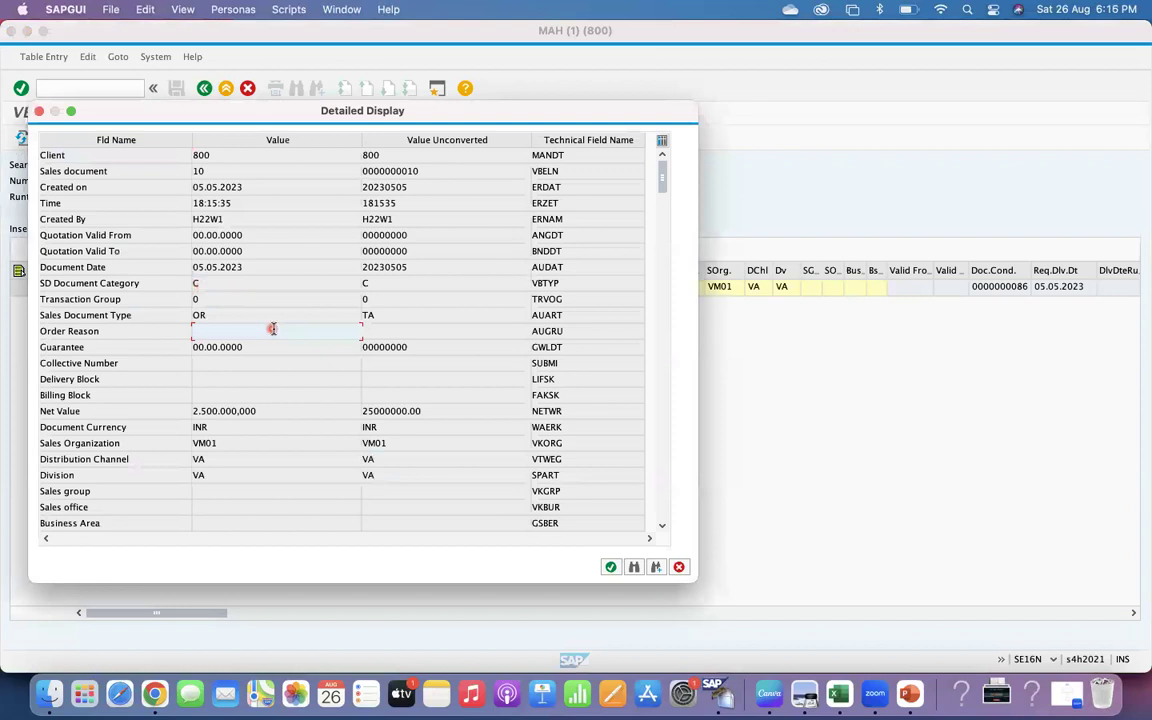
pyautogui.scroll(-4, 272, 329)
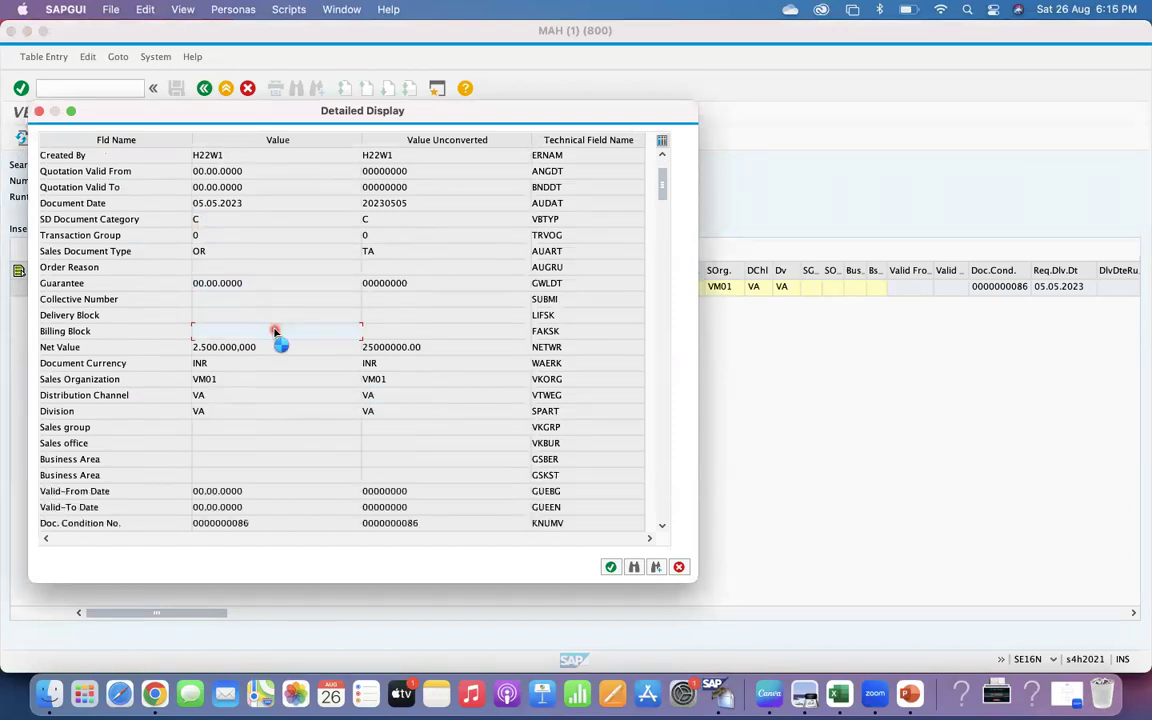
pyautogui.scroll(-7, 275, 331)
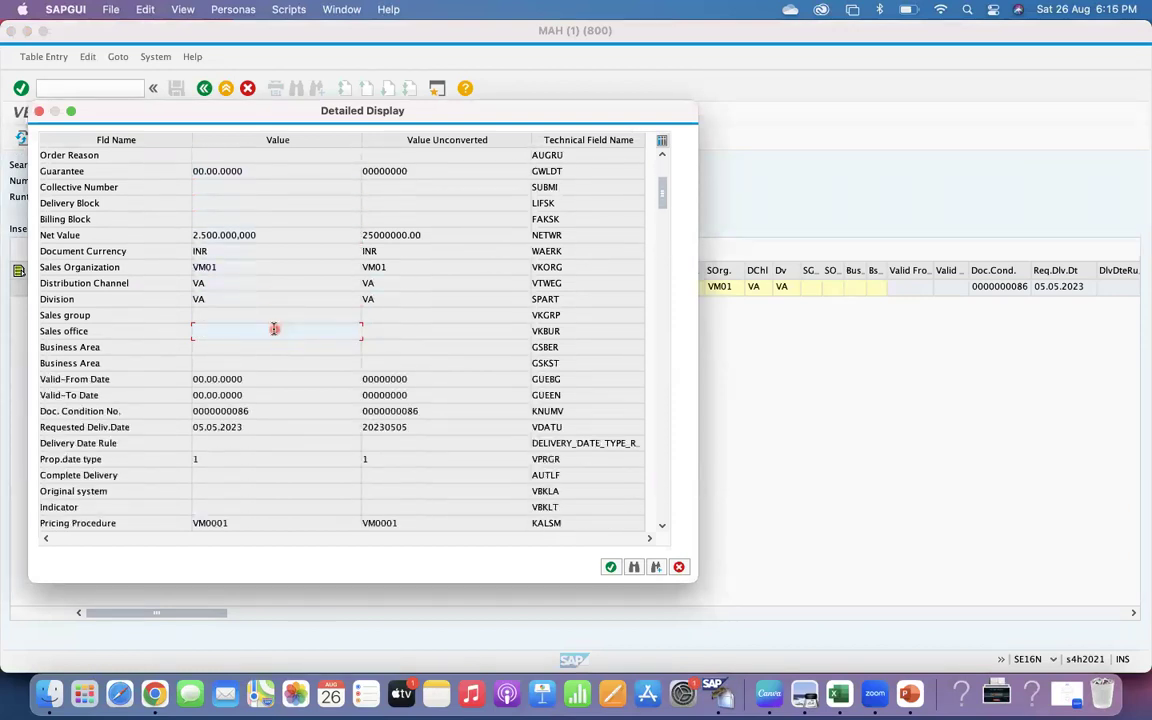
pyautogui.click(669, 258)
pyautogui.click(202, 219)
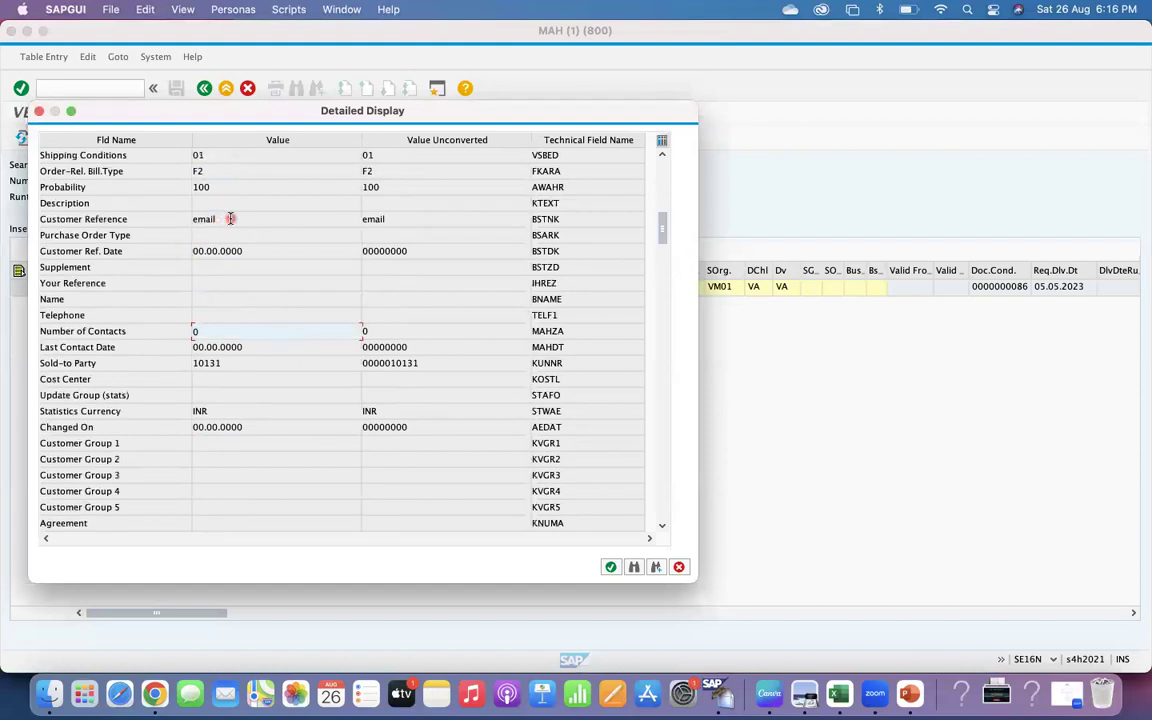
pyautogui.click(573, 221)
pyautogui.click(133, 221)
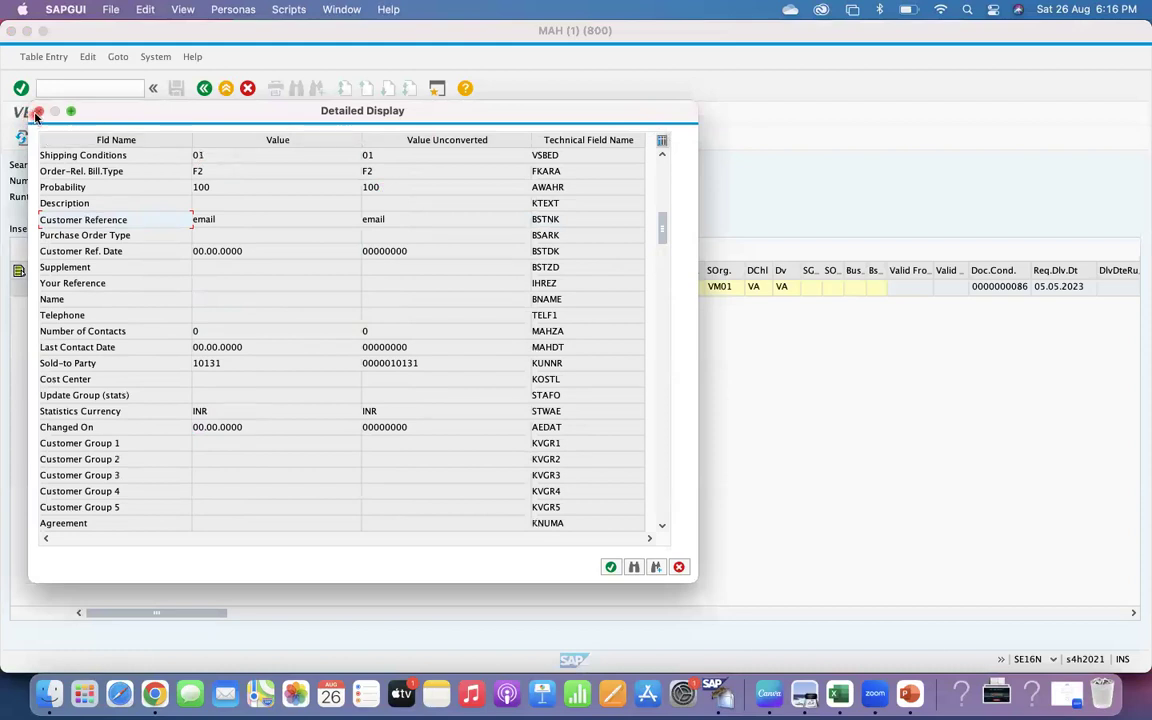
pyautogui.click(377, 220)
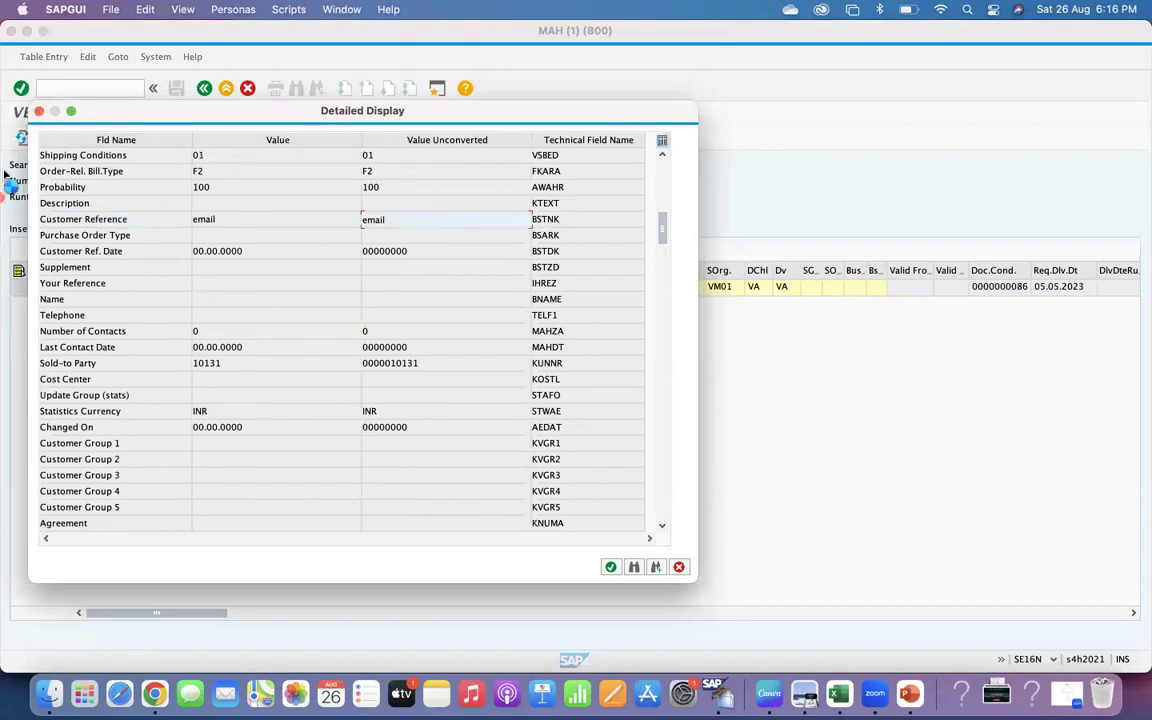
pyautogui.click(38, 111)
pyautogui.click(203, 89)
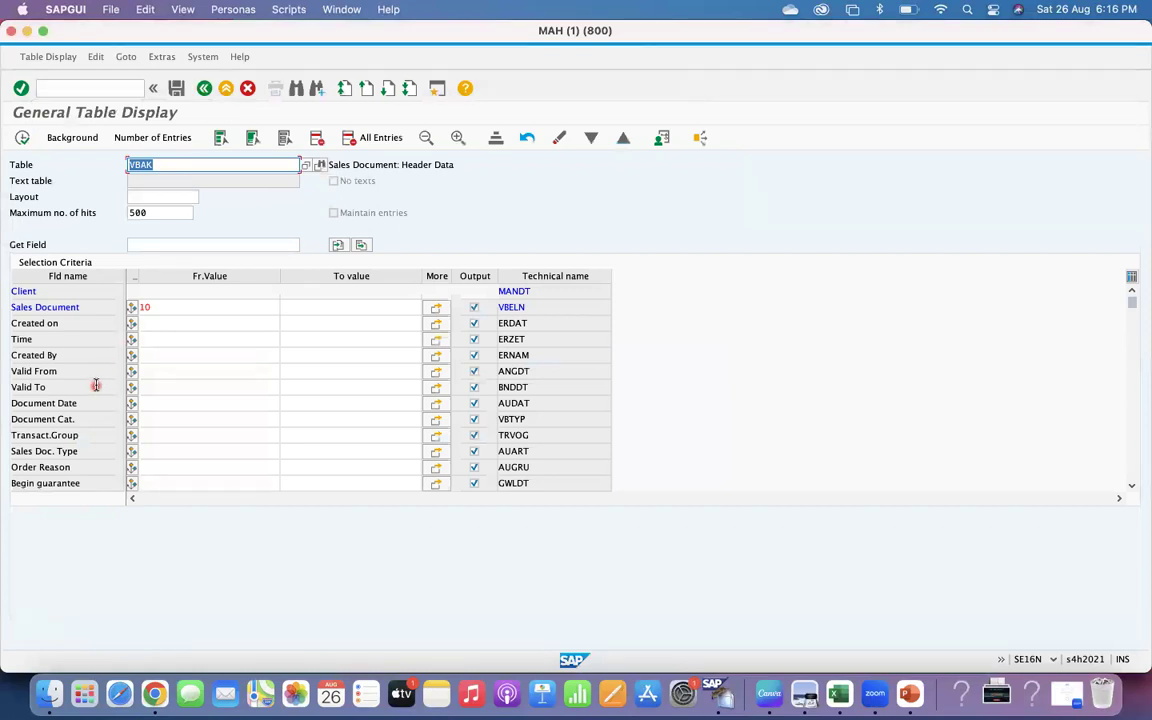
# Go back to Easy Access, run SPRO and open the SAP Reference IMG.
pyautogui.click(204, 89)
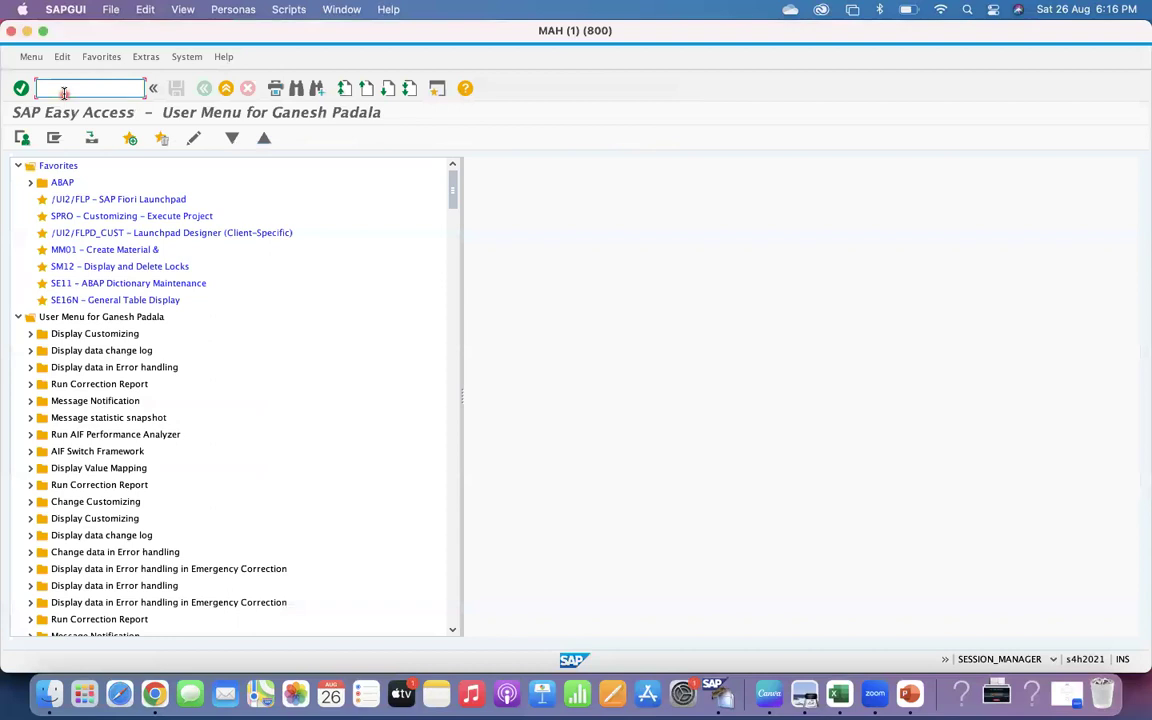
pyautogui.write('SPRO')
pyautogui.press('Return')
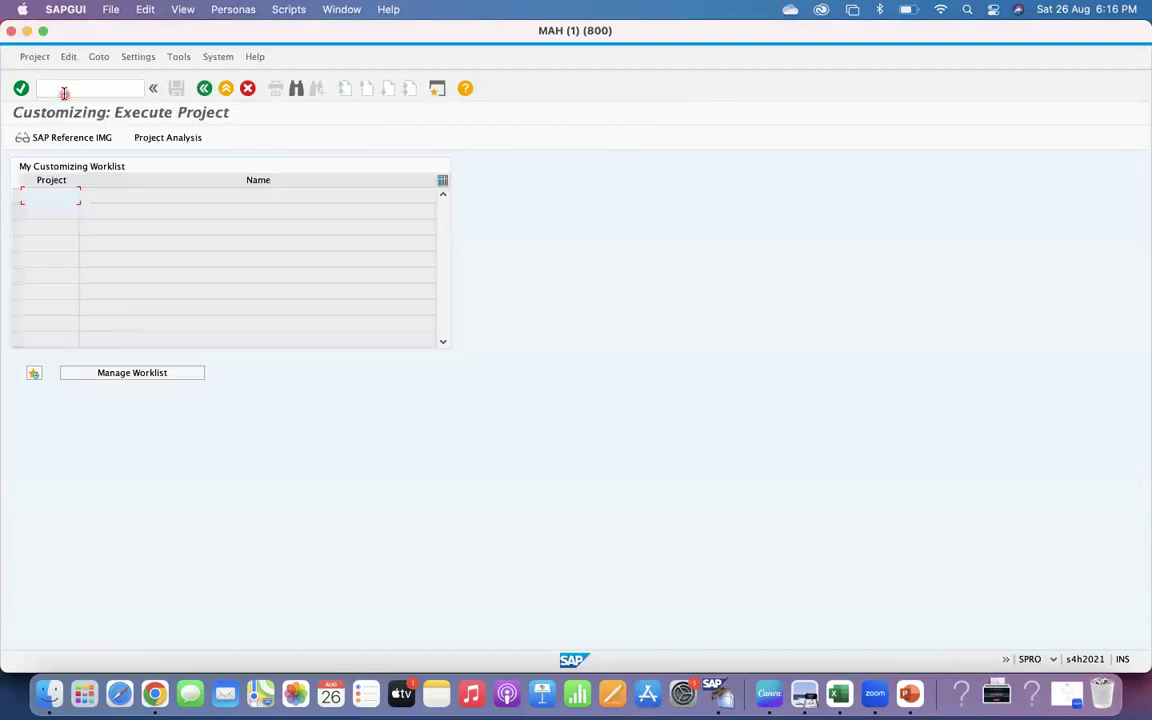
pyautogui.click(93, 139)
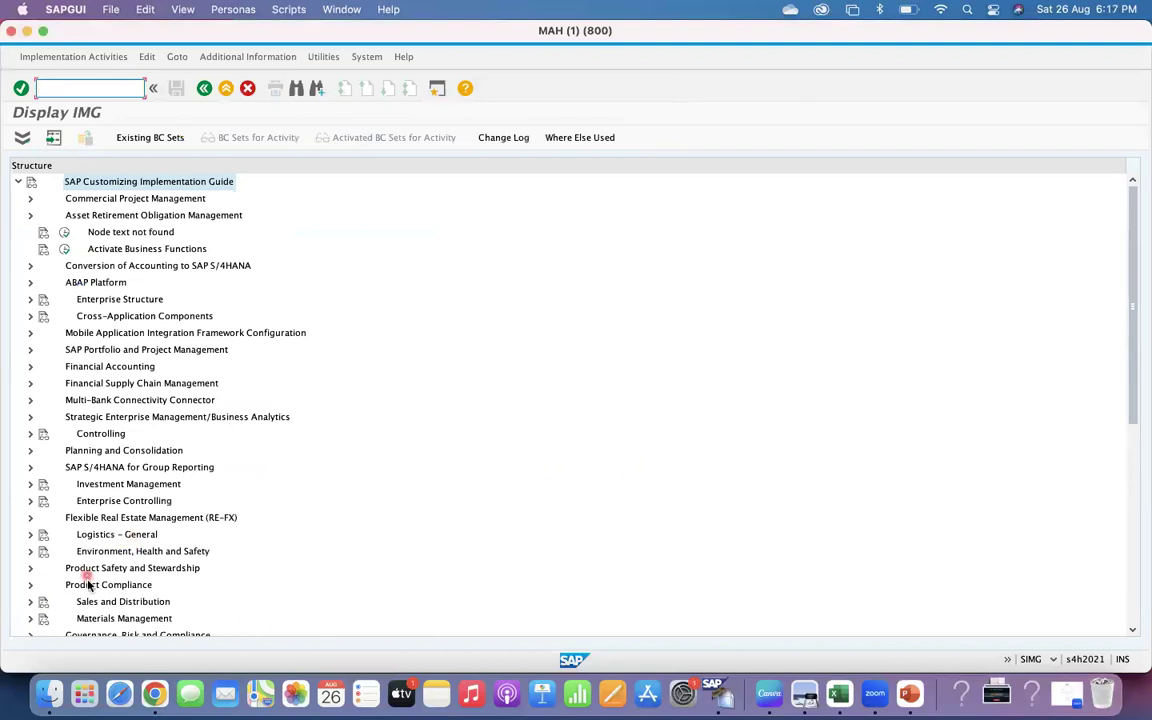
# Expand Materials Management > Purchasing > Messages > Output Control > Message Types and run Define Message Types for Purchase Order.
pyautogui.click(99, 619)
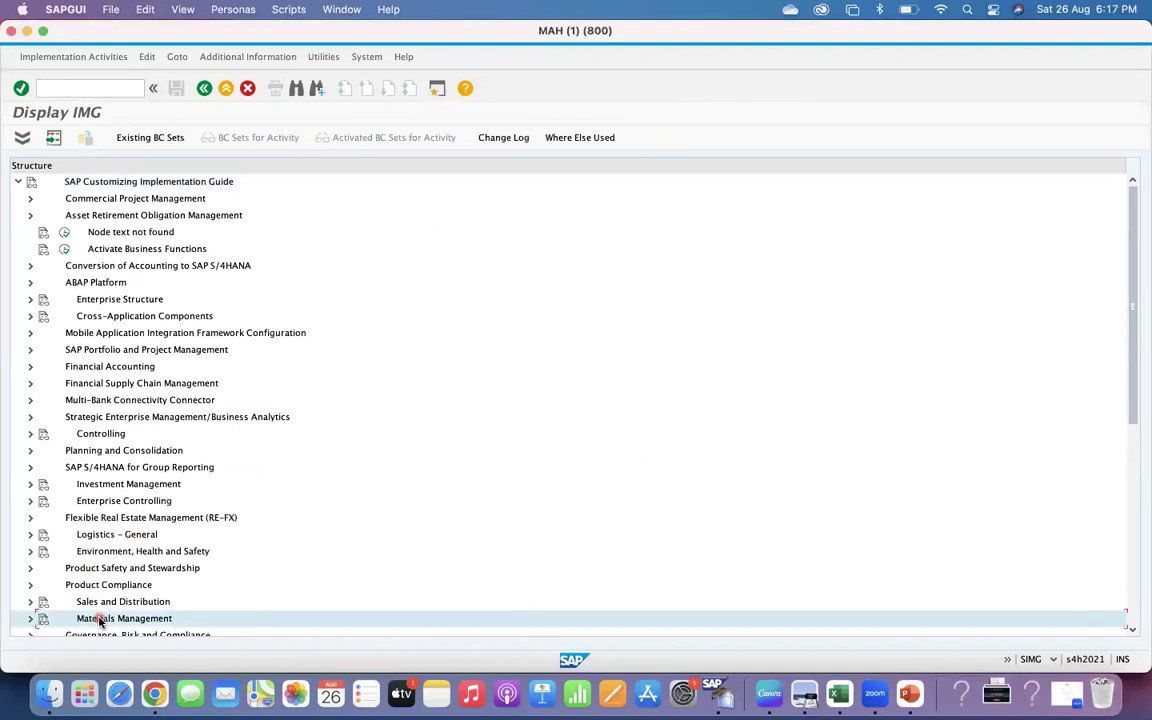
pyautogui.moveTo(1129, 400); pyautogui.dragTo(1128, 545)
pyautogui.click(29, 334)
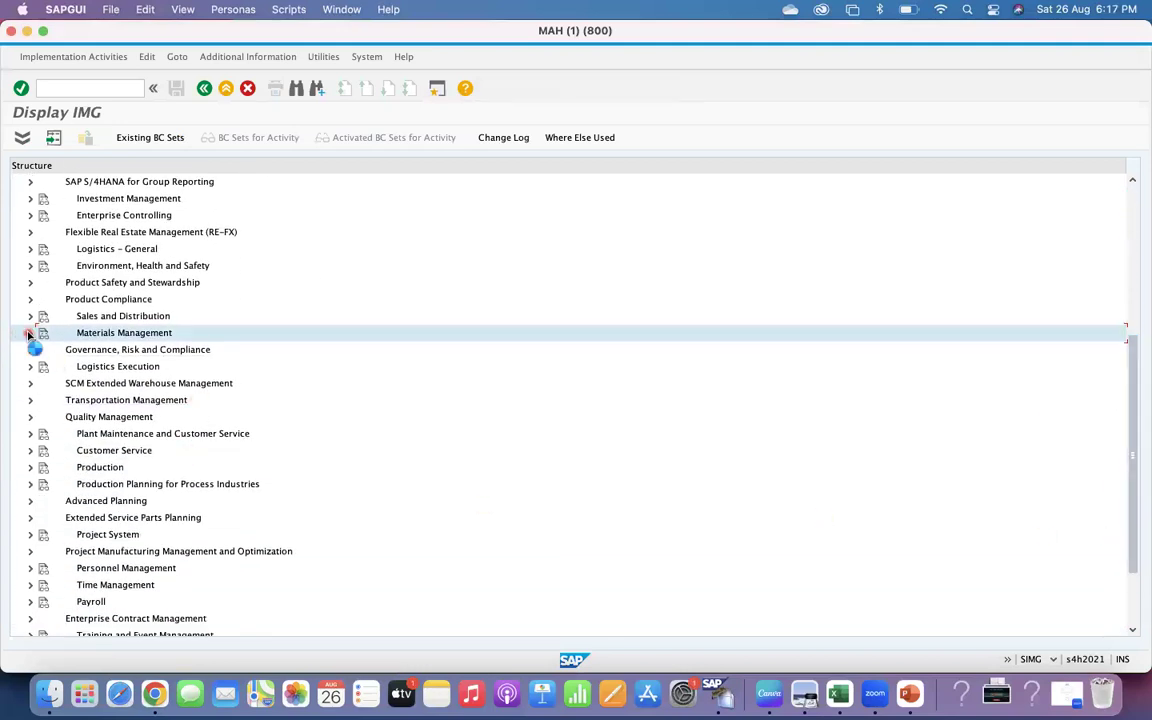
pyautogui.click(40, 385)
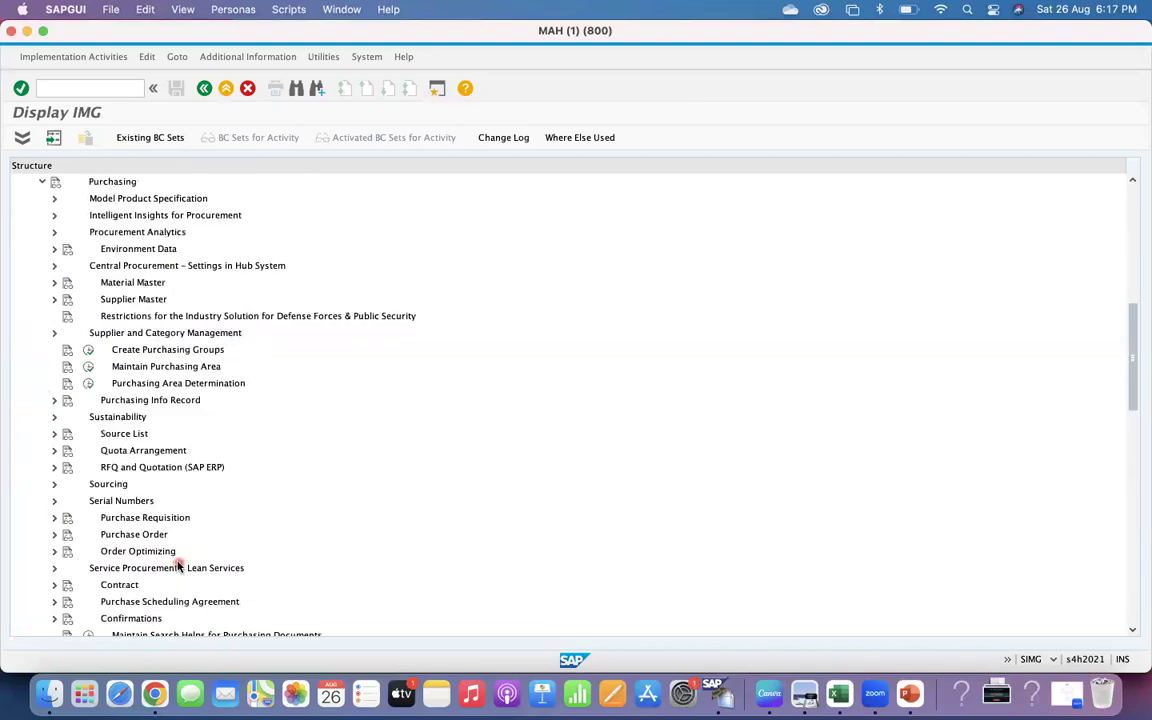
pyautogui.scroll(-5, 250, 557)
pyautogui.scroll(-3, 179, 567)
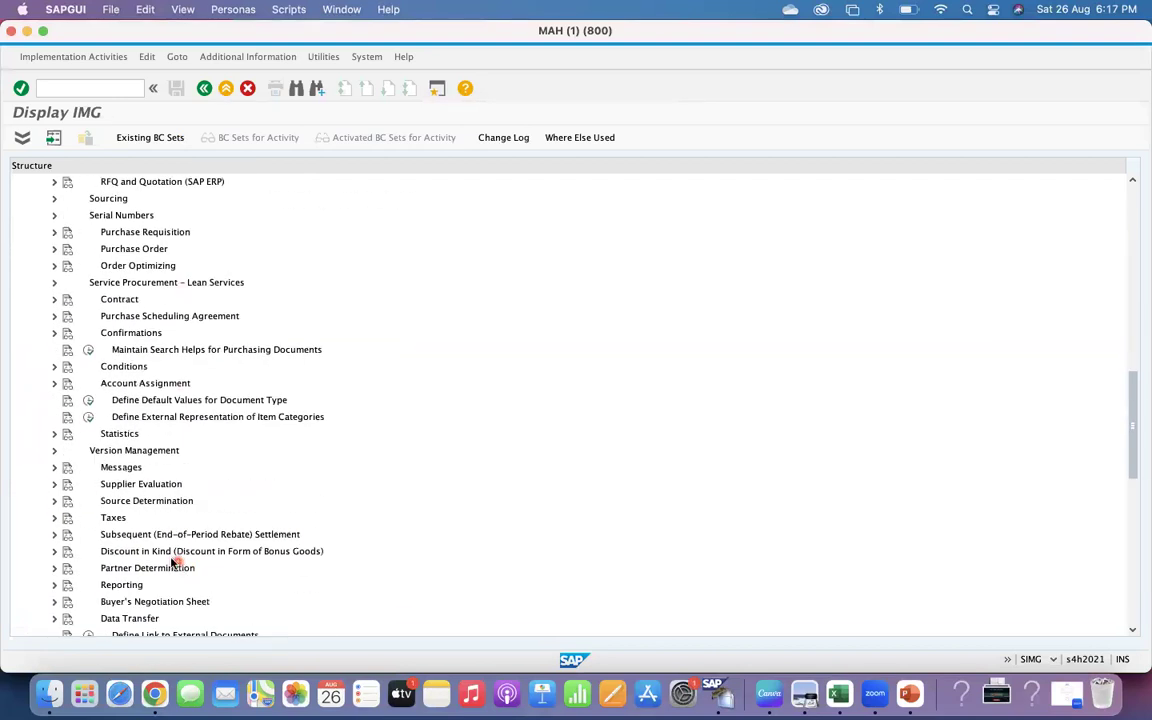
pyautogui.click(86, 503)
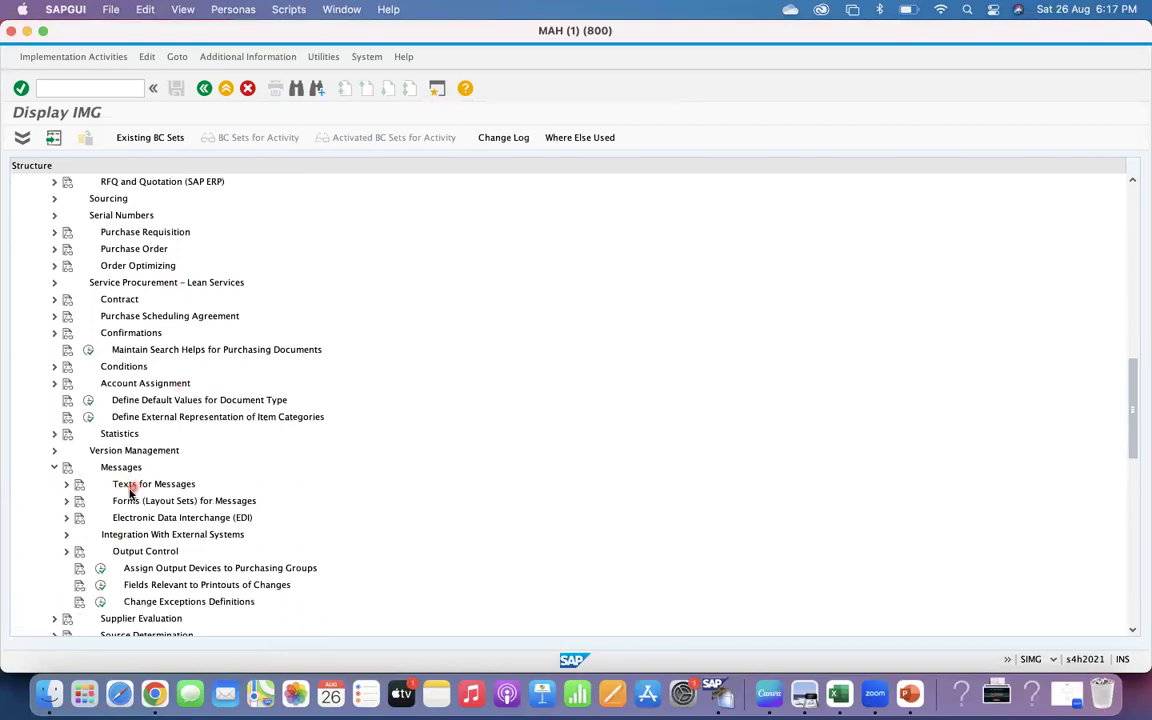
pyautogui.click(65, 553)
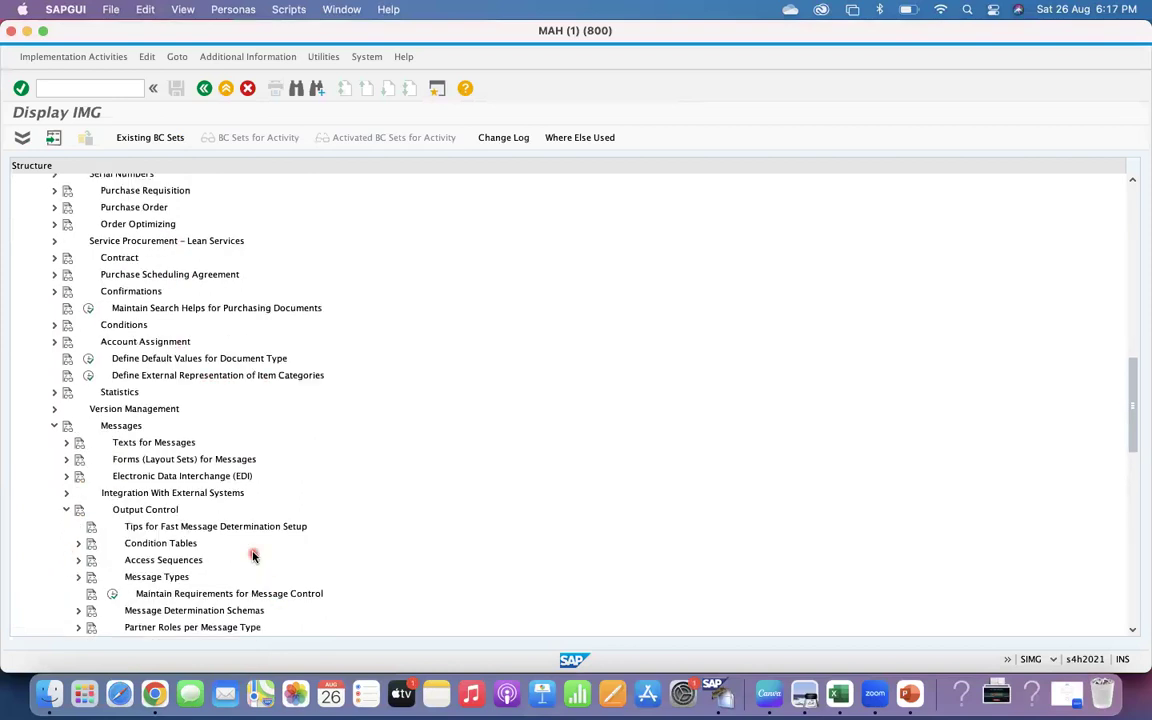
pyautogui.scroll(-3, 249, 553)
pyautogui.click(78, 467)
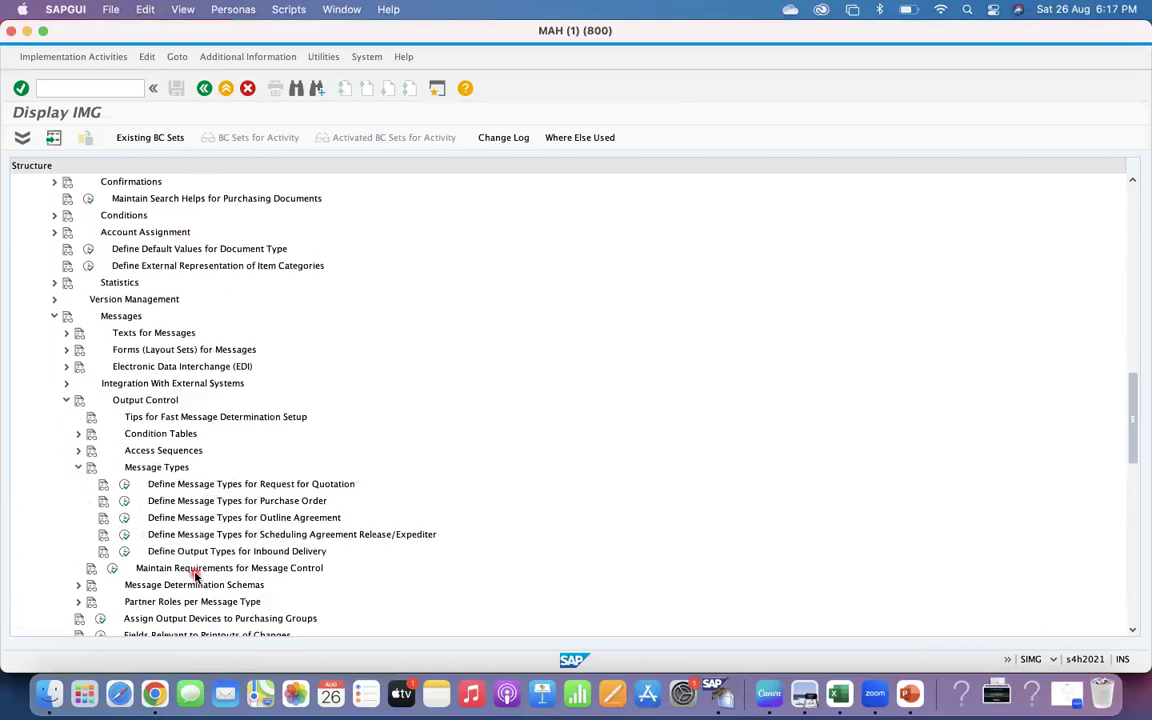
pyautogui.click(262, 493)
pyautogui.click(124, 501)
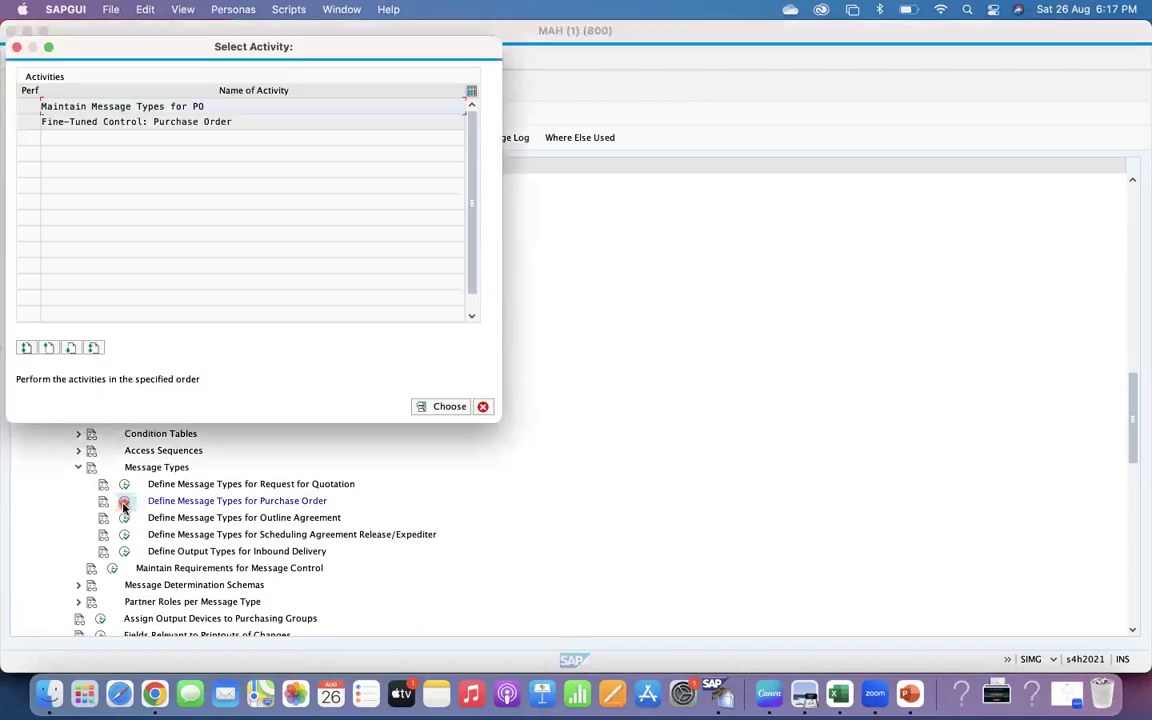
# Open Maintain Message Types for PO and view NEU's processing routines (SAPFM06P, MEDRUCK).
pyautogui.doubleClick(165, 106)
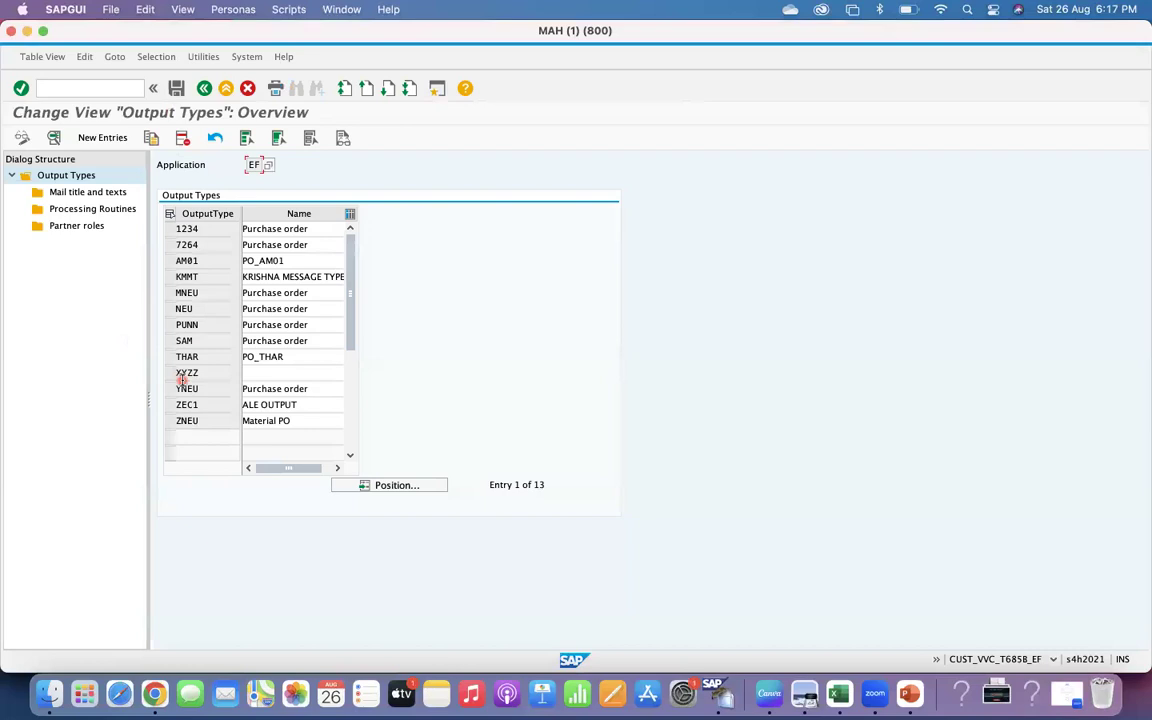
pyautogui.click(170, 309)
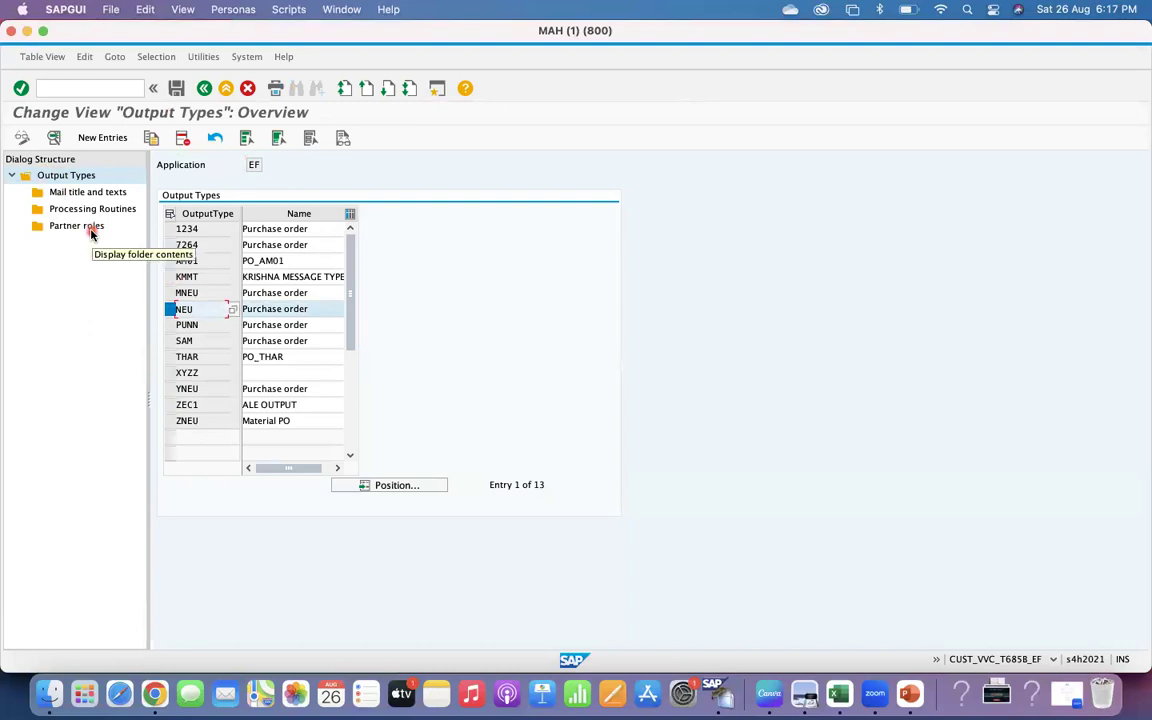
pyautogui.click(74, 210)
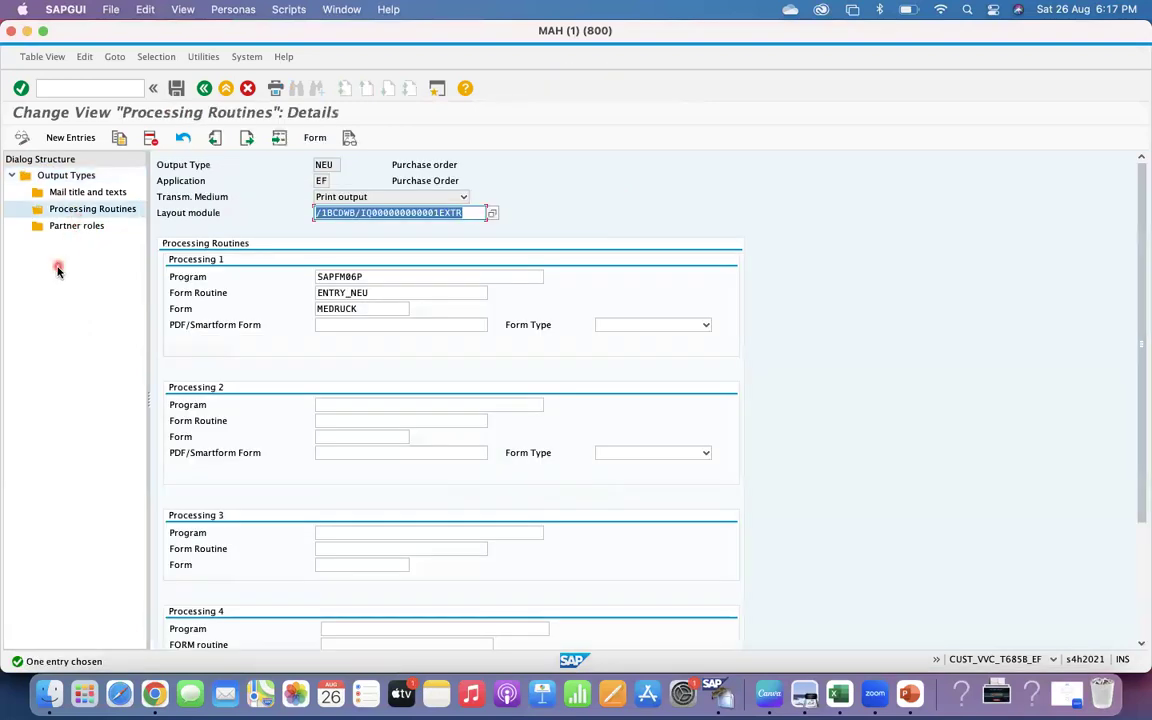
# Review NEU's transmission medium options, keep Print, and return to the EF output types list.
pyautogui.click(408, 197)
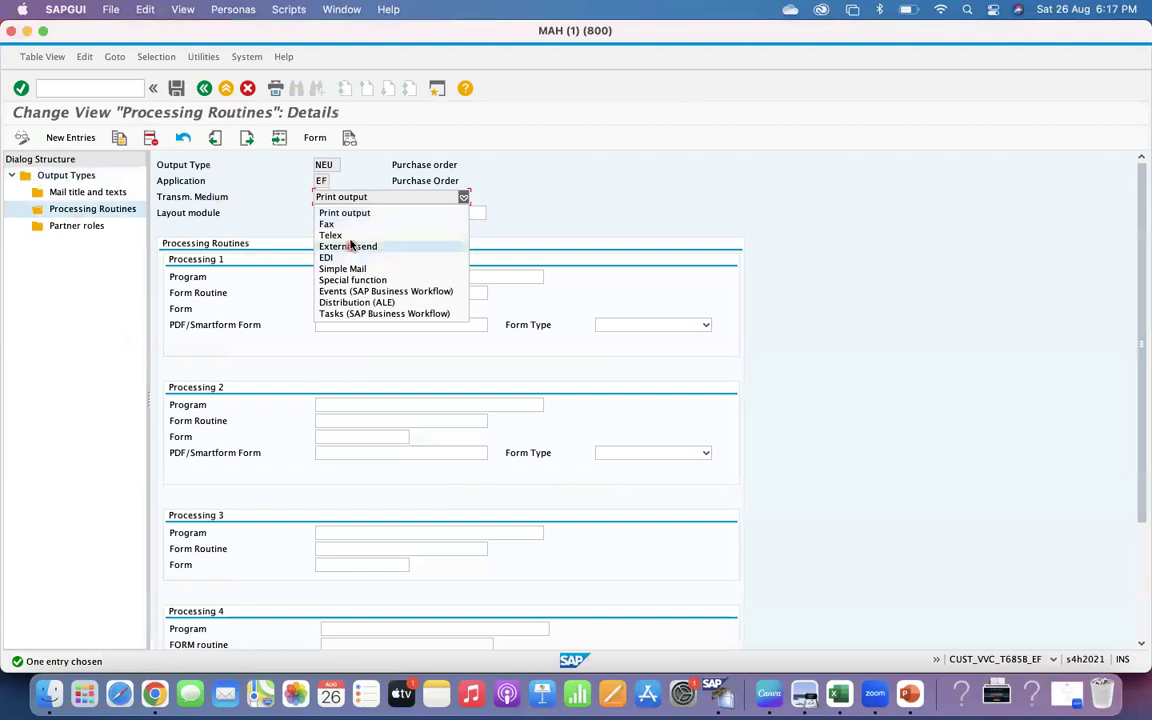
pyautogui.press('Escape')
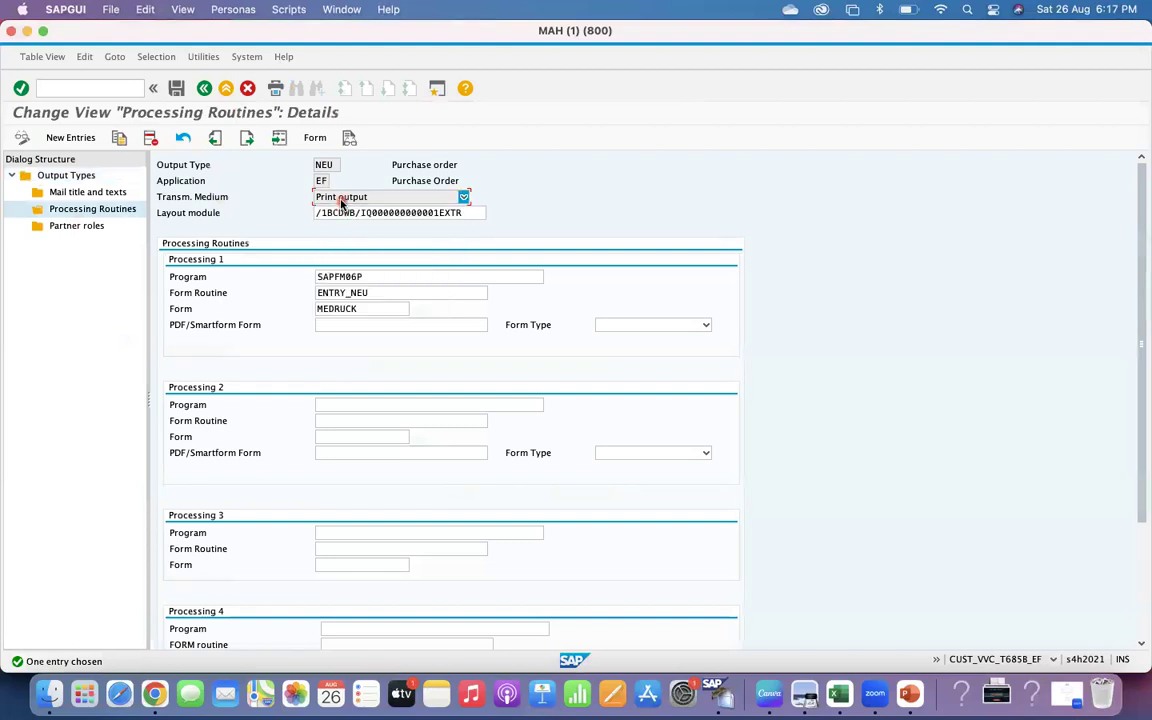
pyautogui.click(340, 197)
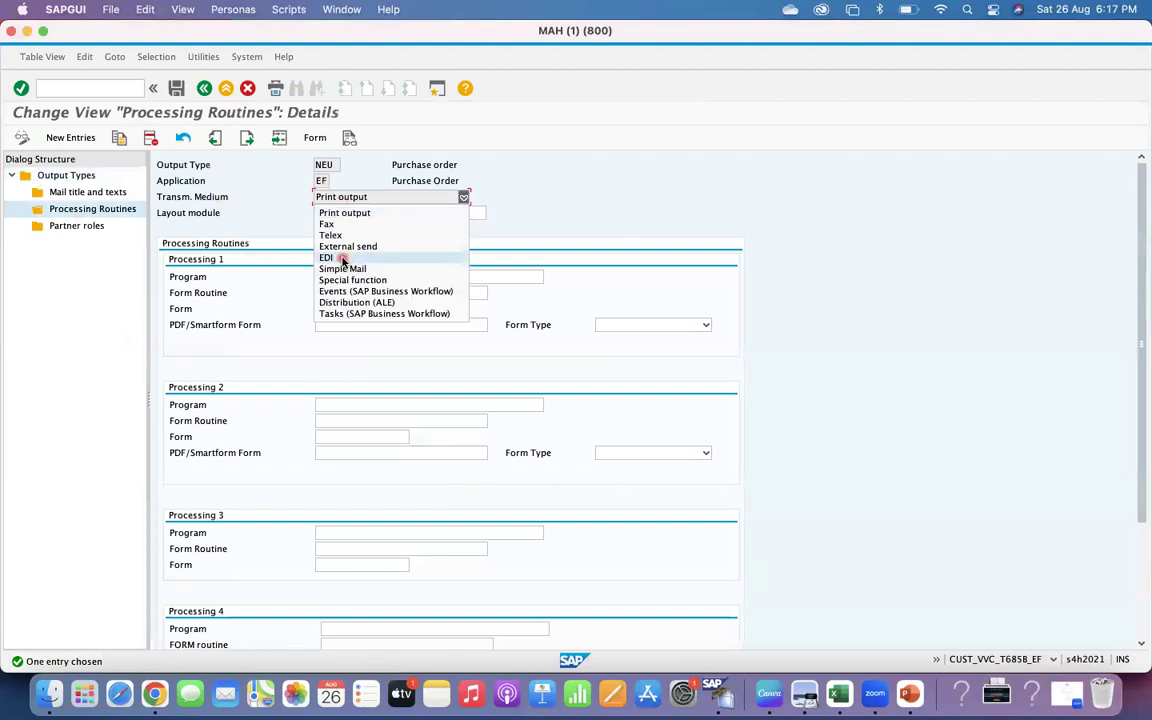
pyautogui.click(203, 88)
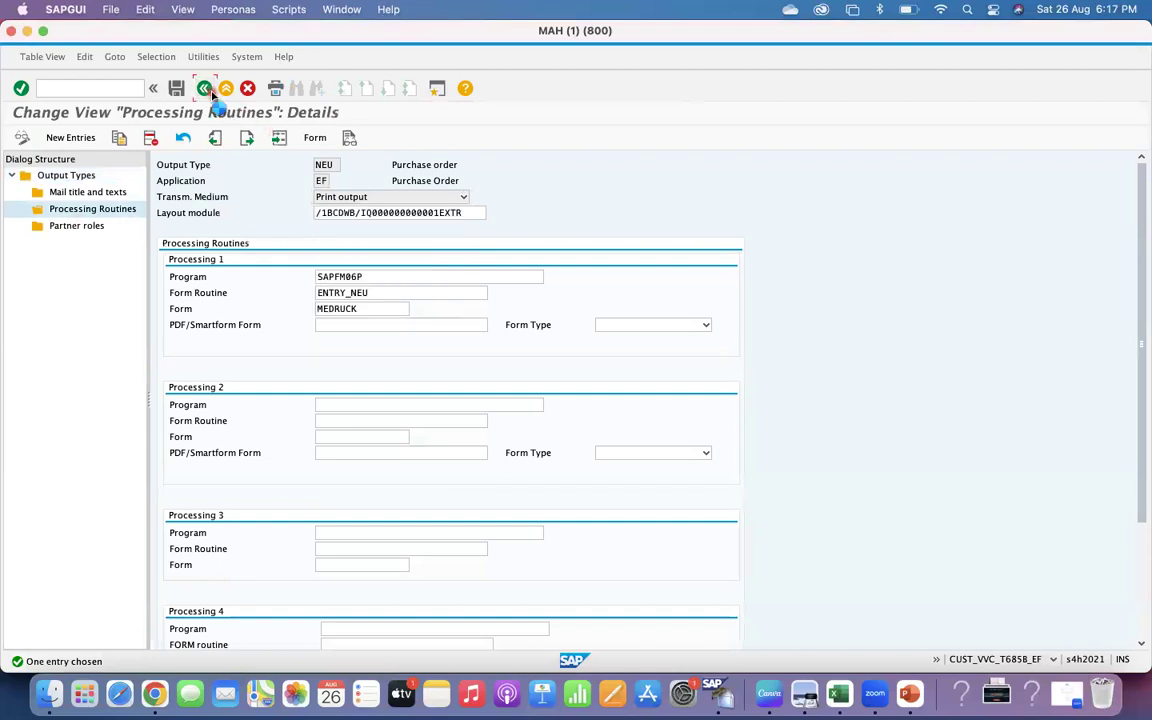
pyautogui.click(203, 88)
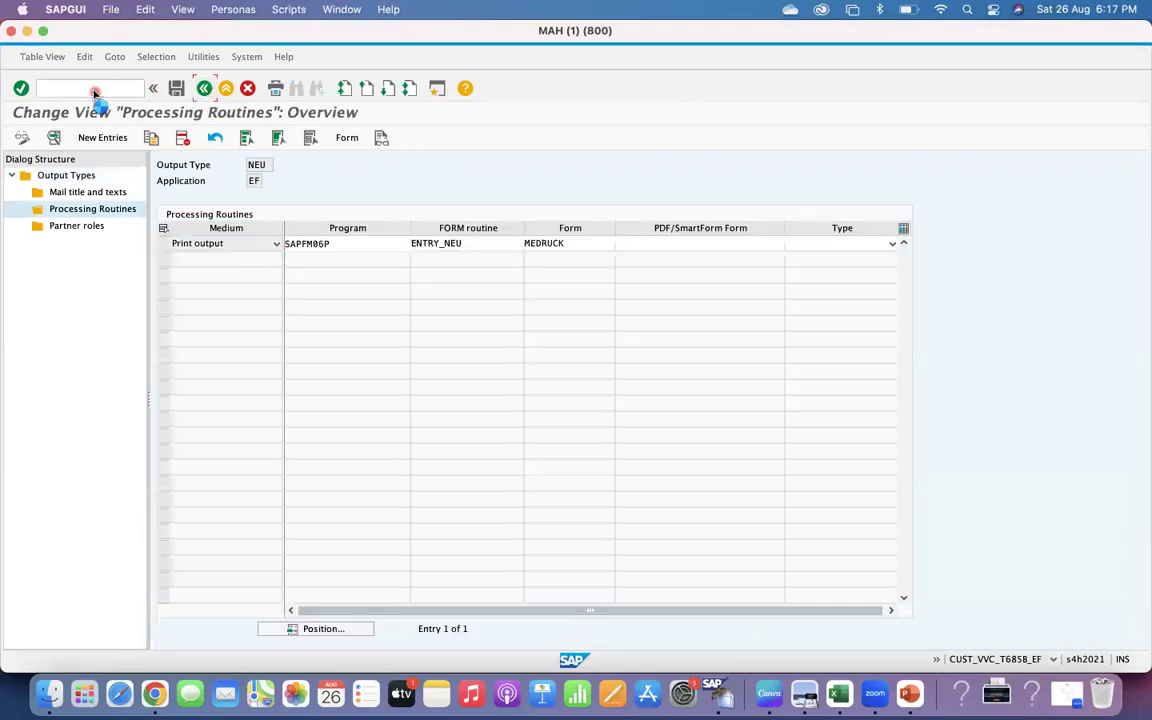
pyautogui.click(92, 89)
pyautogui.write('/N')
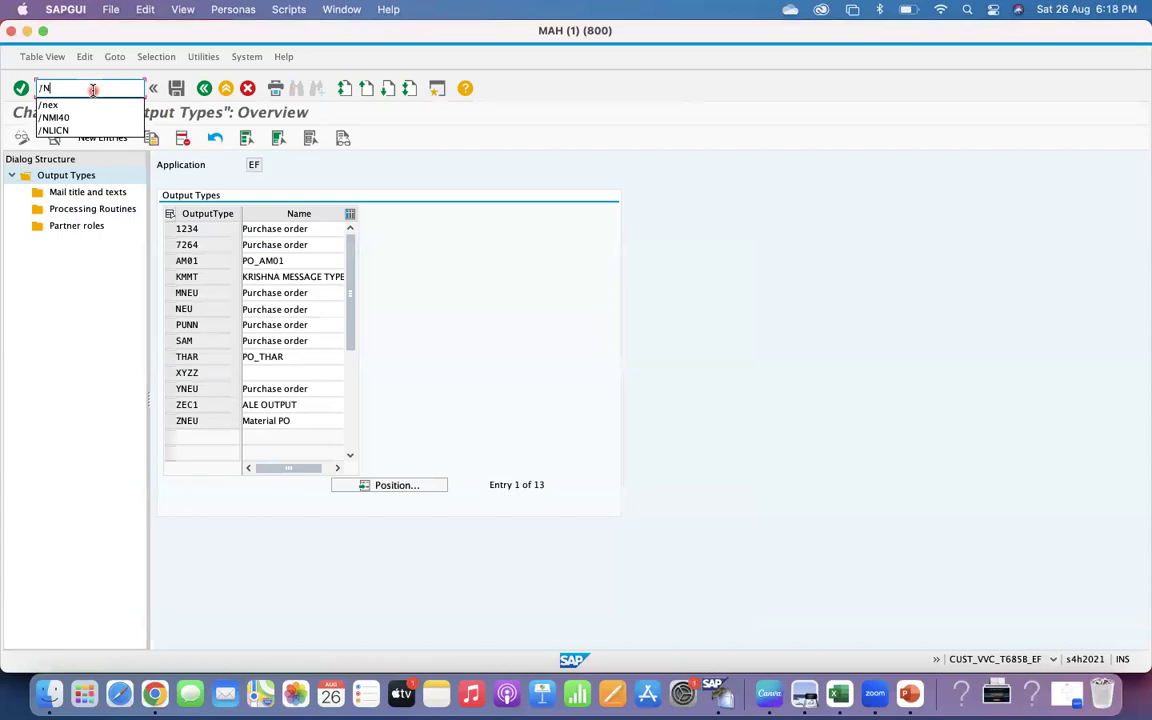
pyautogui.write('N')
# Run NACE and list the output types for the Shipping (V2) application.
pyautogui.press('BackSpace')
pyautogui.press('BackSpace')
pyautogui.write('N')
pyautogui.press('Return')
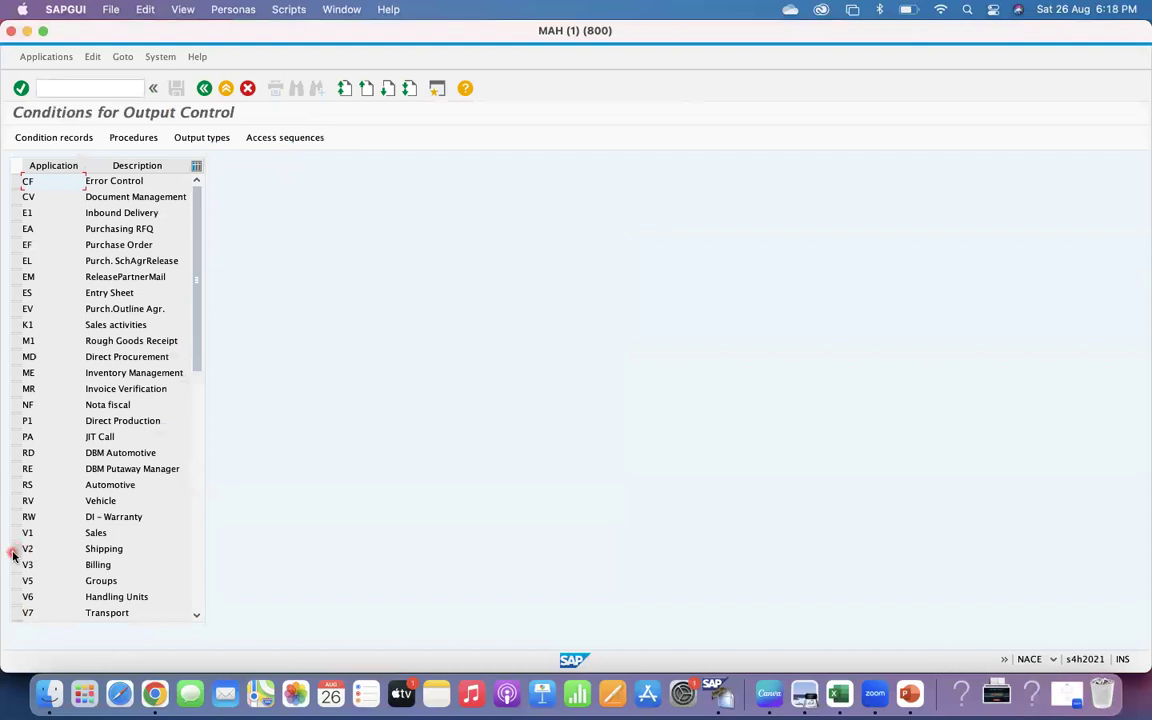
pyautogui.click(8, 549)
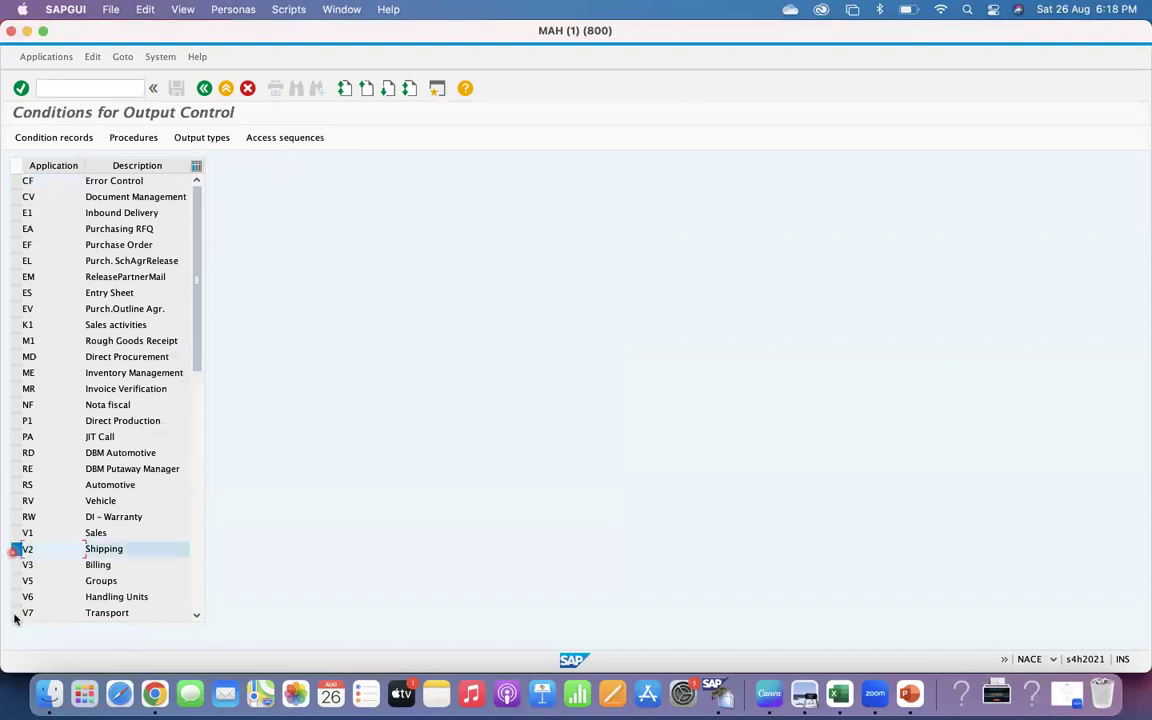
pyautogui.click(205, 138)
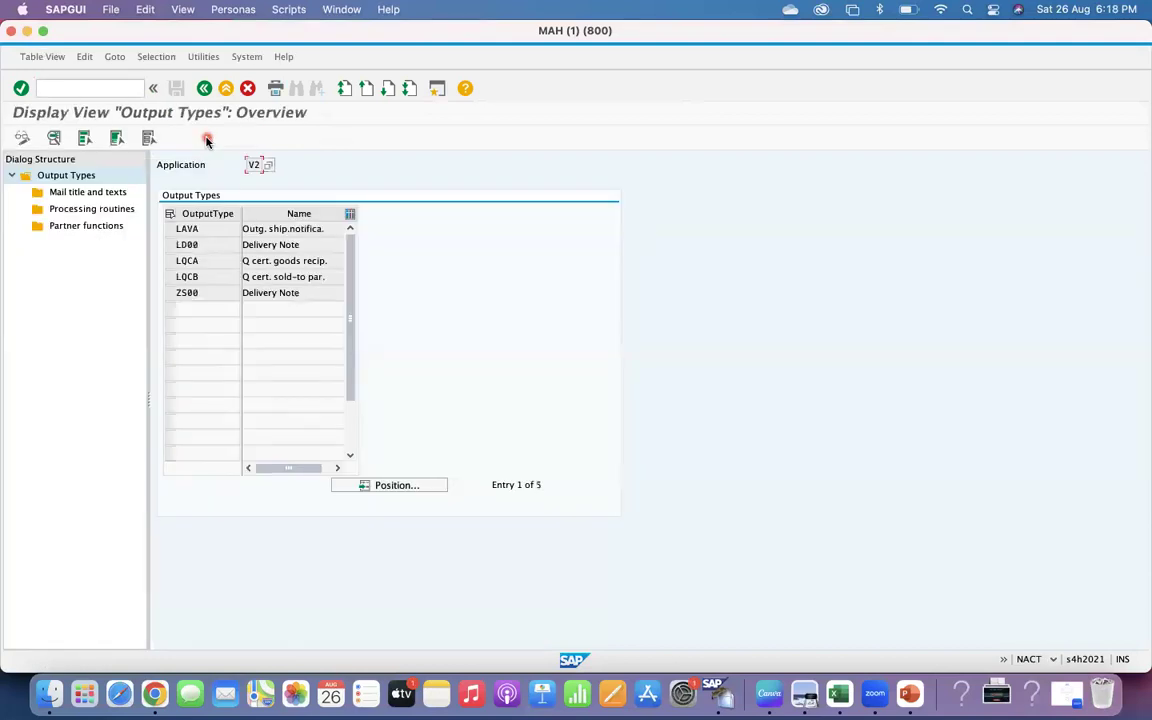
# Inspect the LAVA shipping notification output type, then return to SAP Easy Access.
pyautogui.click(173, 233)
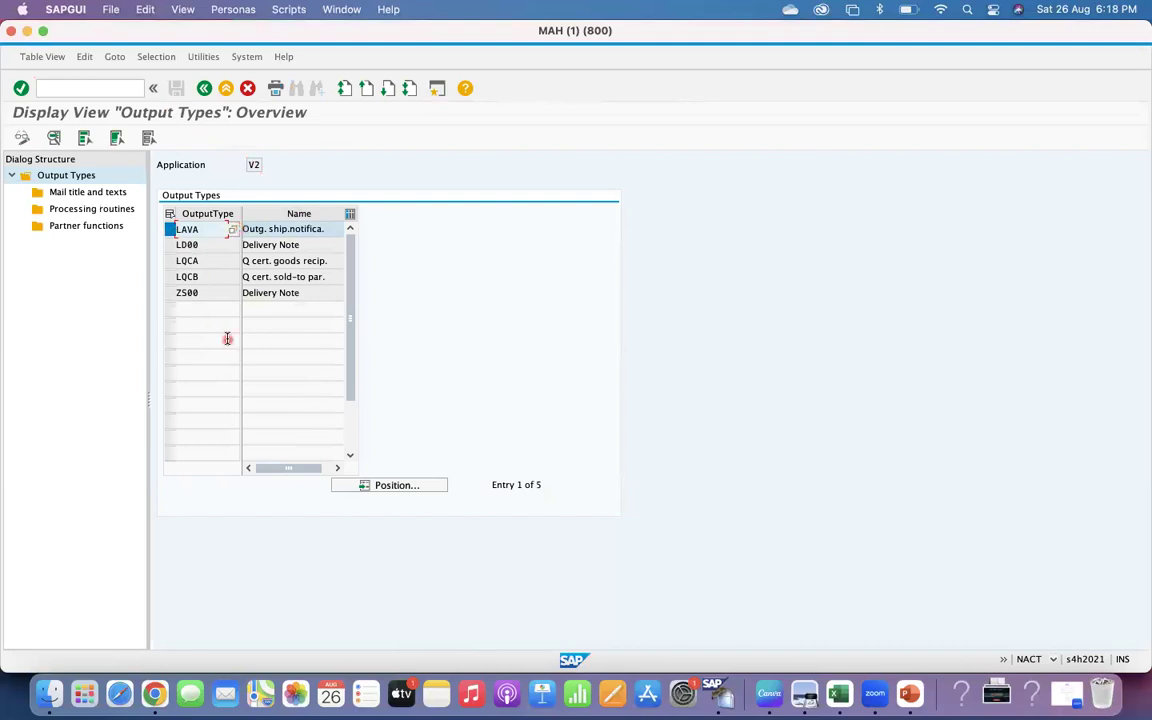
pyautogui.click(203, 89)
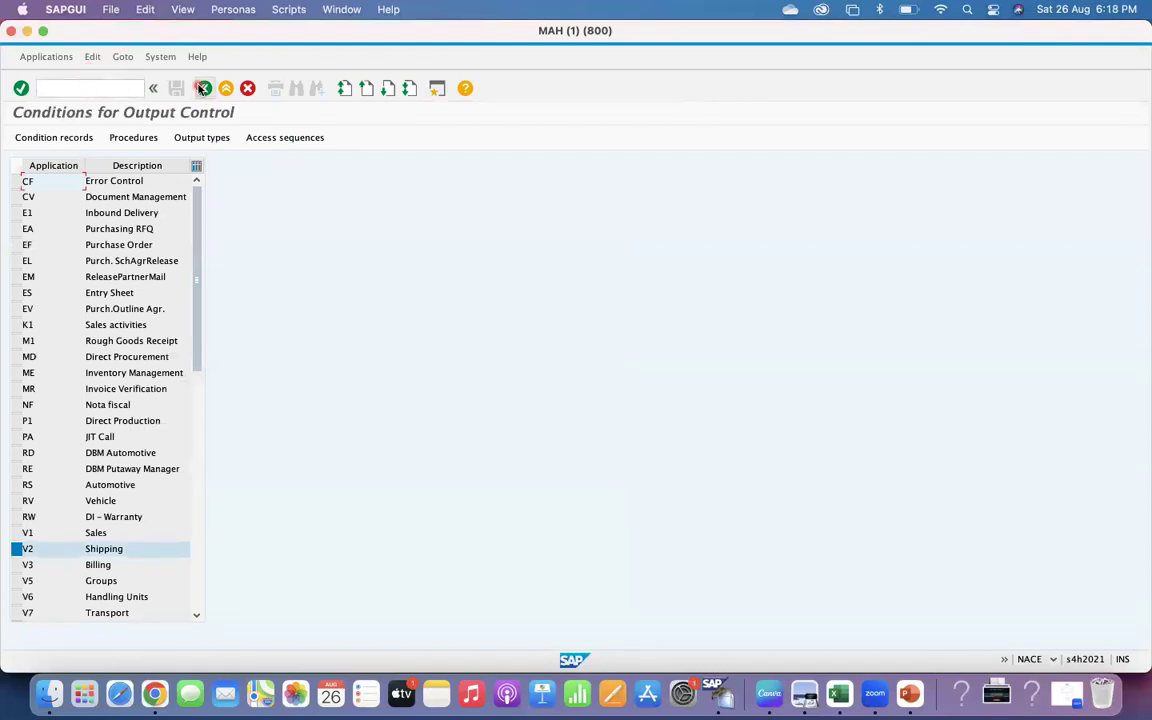
pyautogui.click(203, 89)
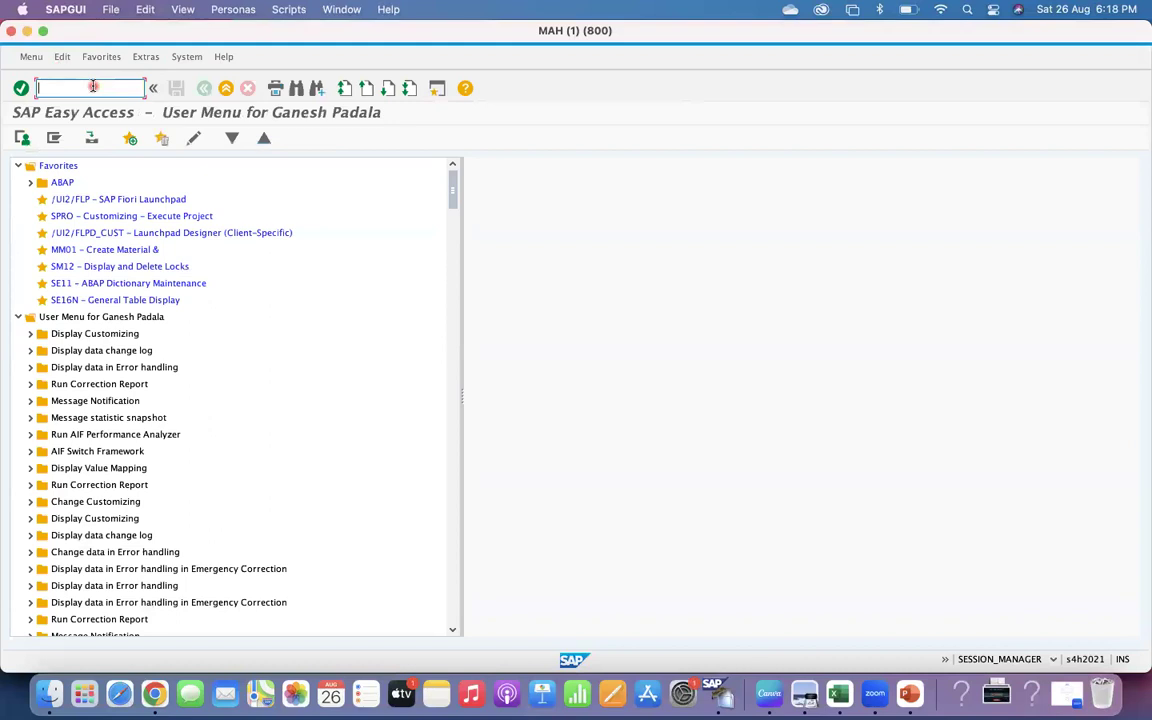
# Open WE81, dismiss the cross-client notice, and position the list at DESADV.
pyautogui.click(93, 87)
pyautogui.write('WE81')
pyautogui.press('Return')
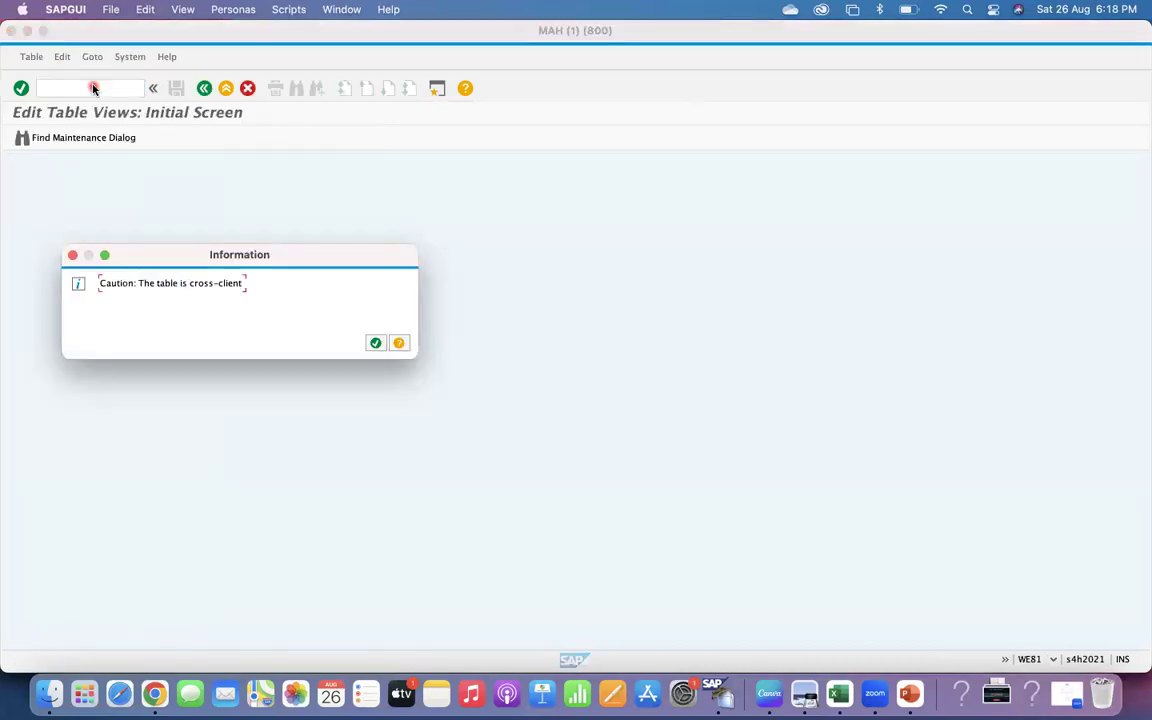
pyautogui.press('Return')
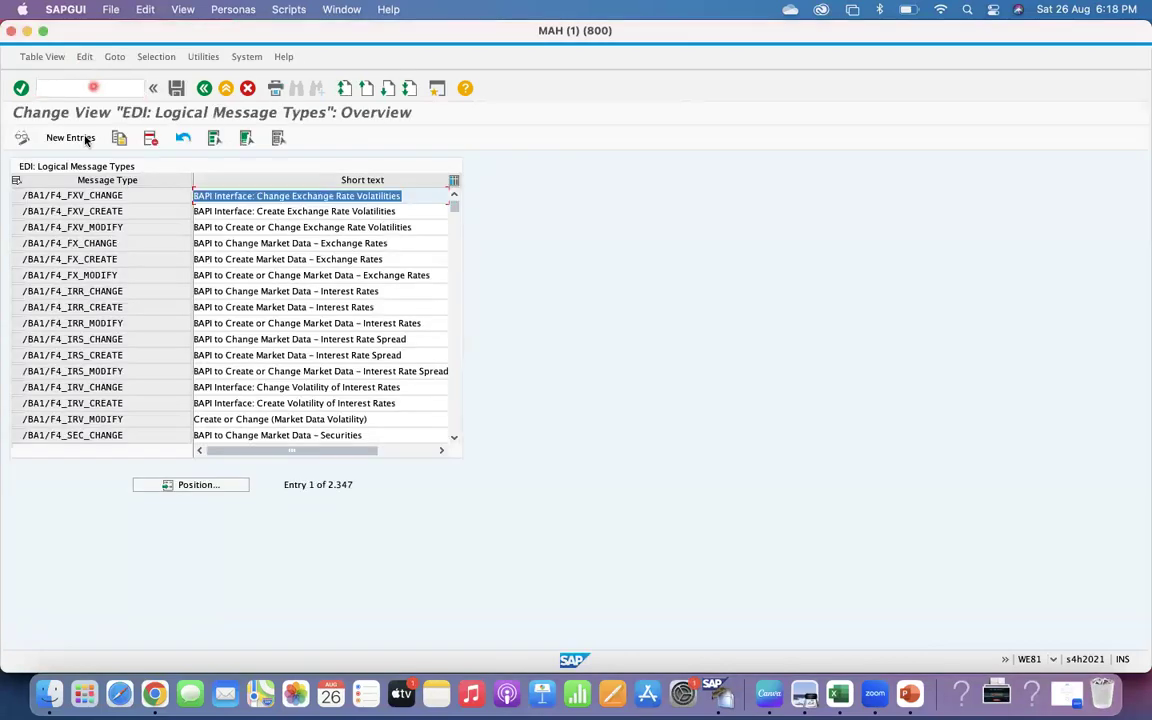
pyautogui.click(120, 195)
pyautogui.click(194, 487)
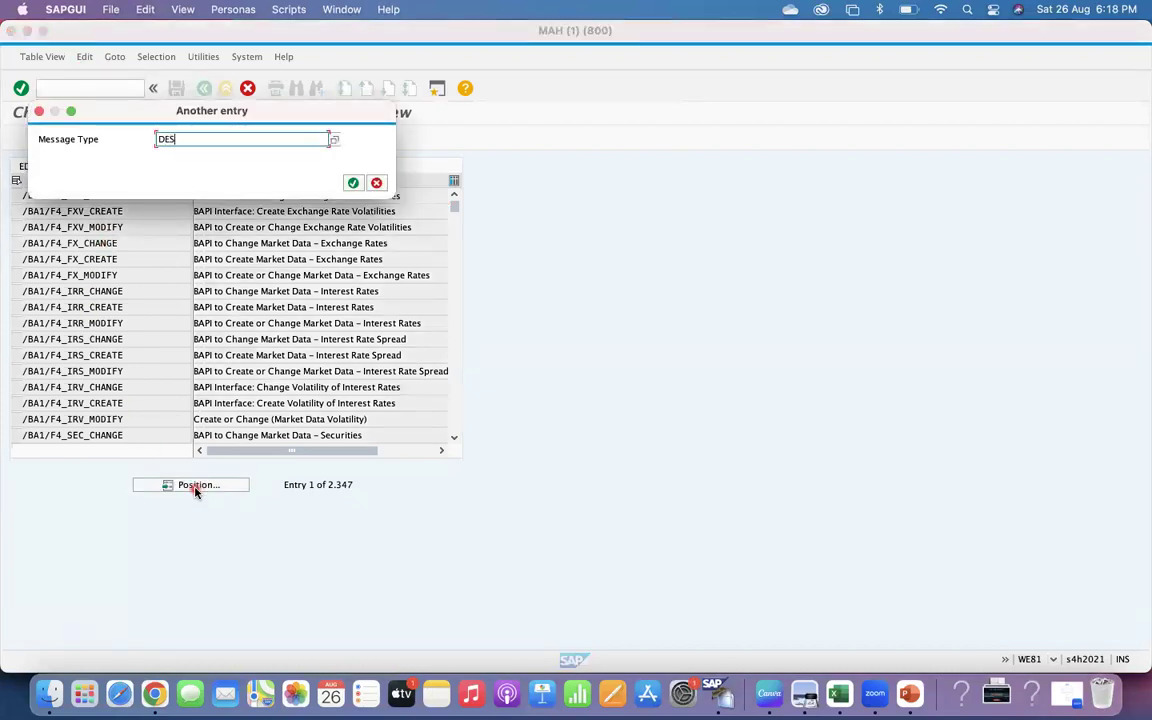
pyautogui.press('Return')
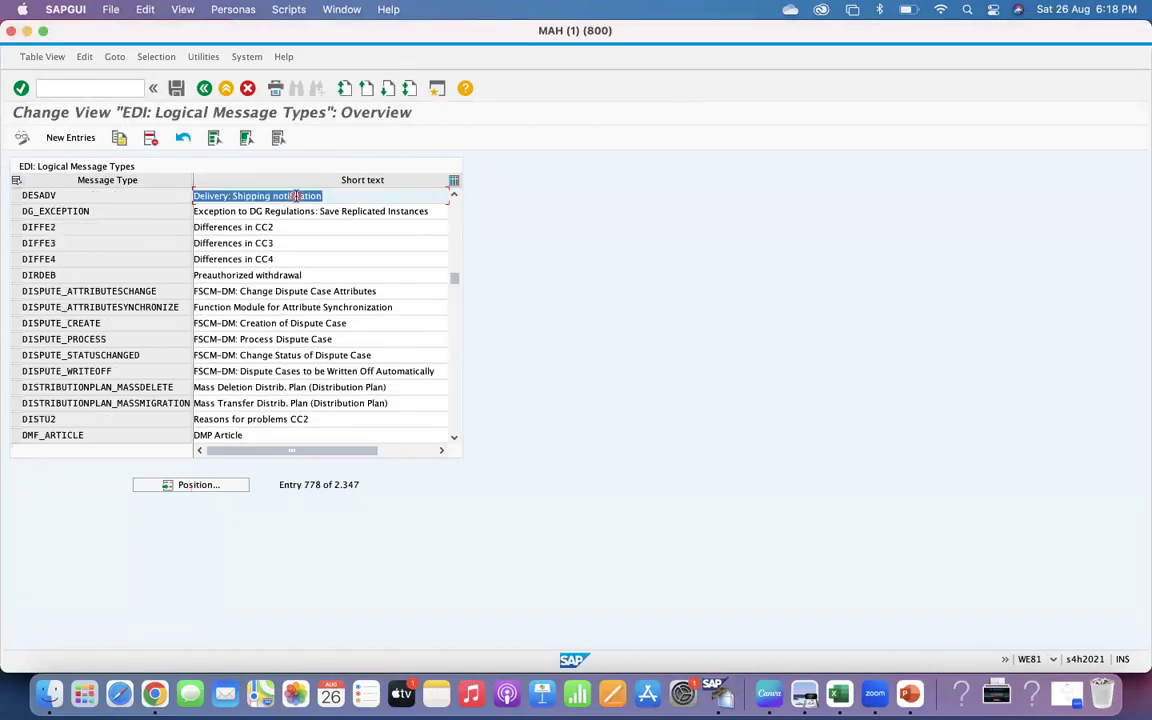
# Start the IDoc type assignment transaction WE82.
pyautogui.click(75, 89)
pyautogui.write('/NWE82')
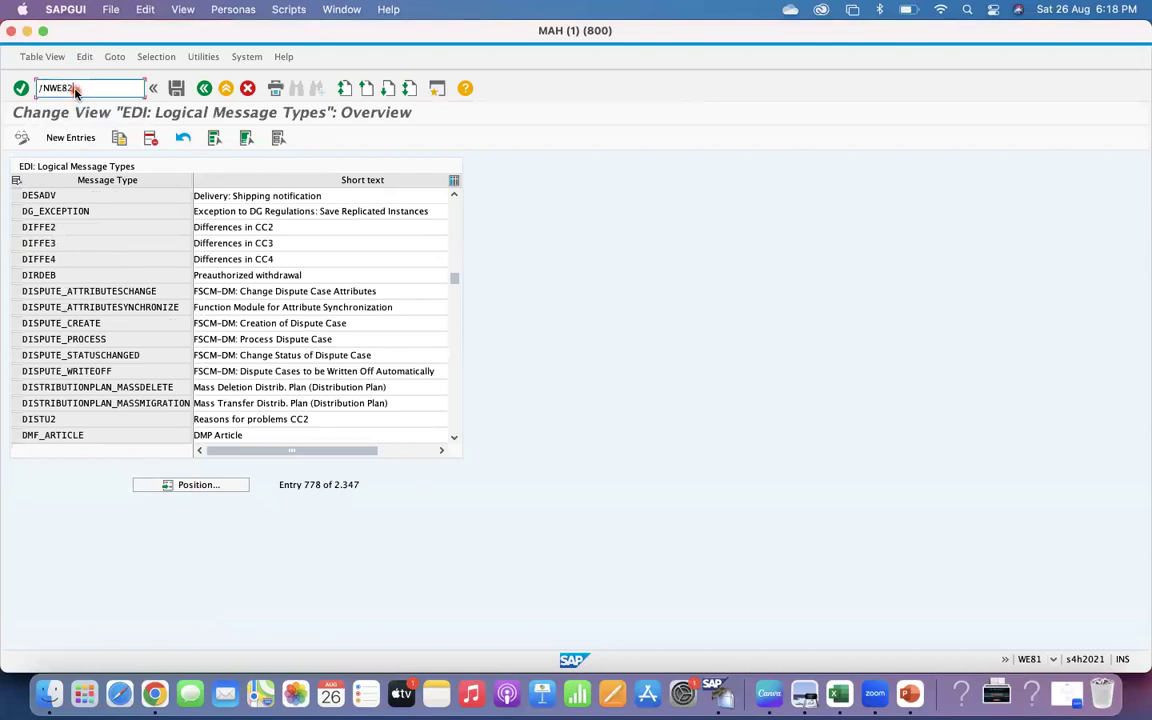
pyautogui.press('Return')
pyautogui.press('Return')
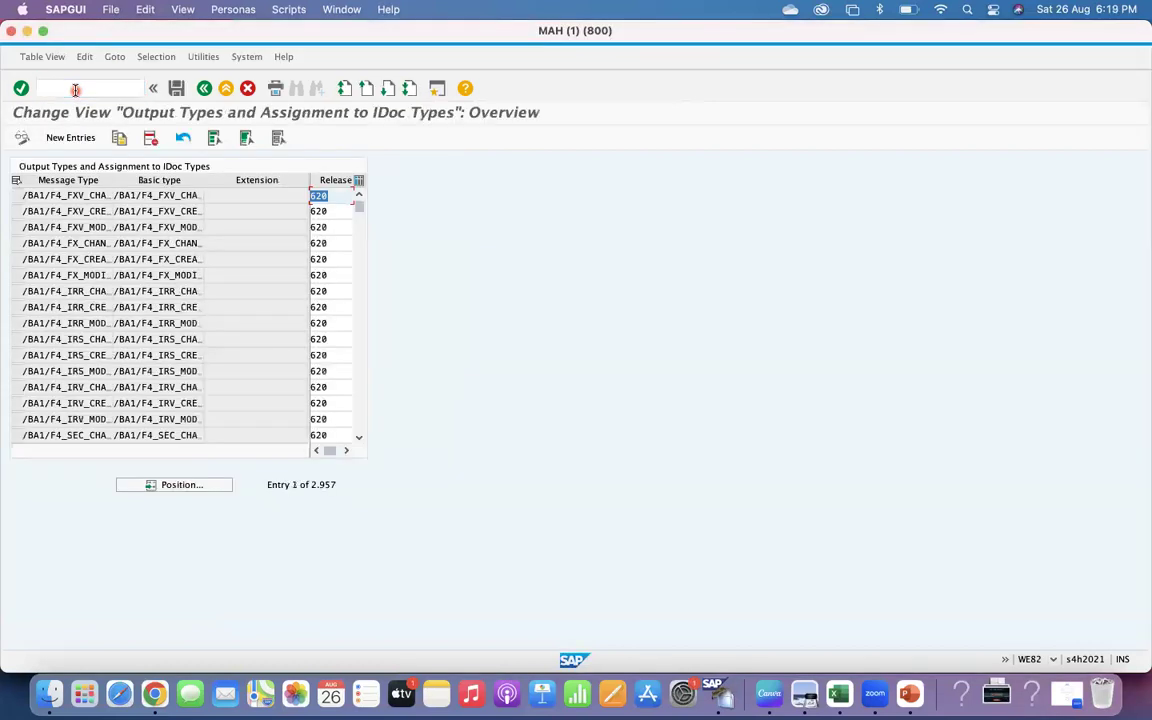
# Jump the WE82 assignment table to the DESADV message type entries.
pyautogui.click(76, 242)
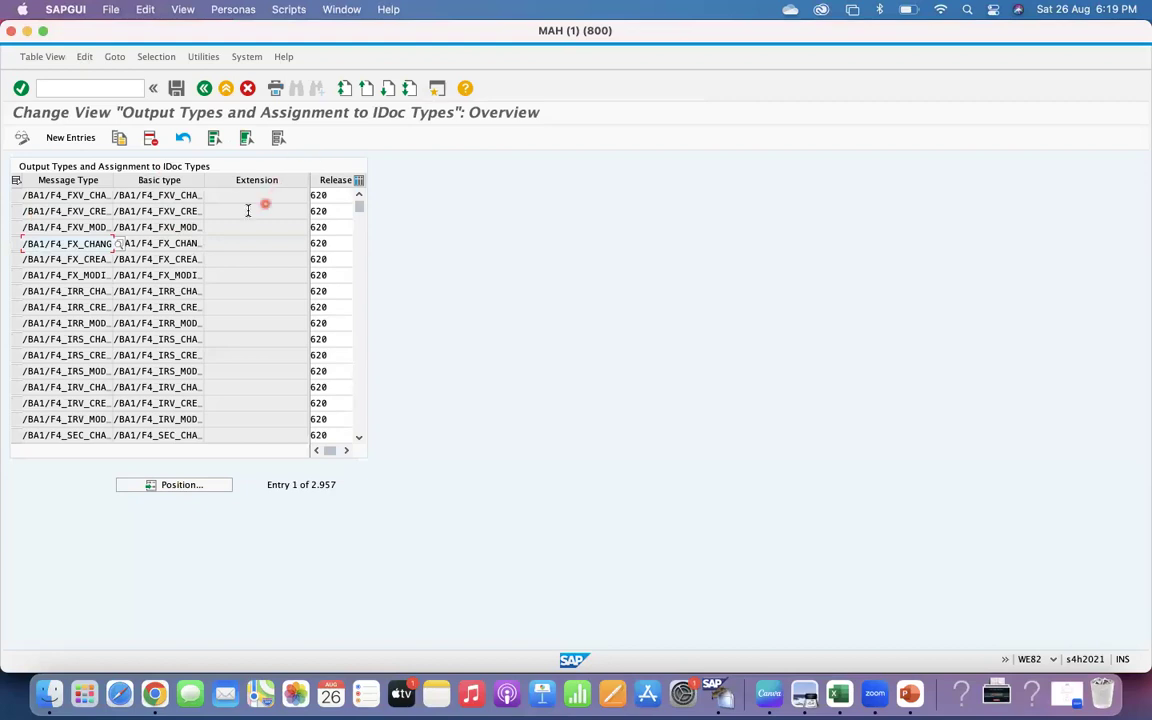
pyautogui.click(154, 211)
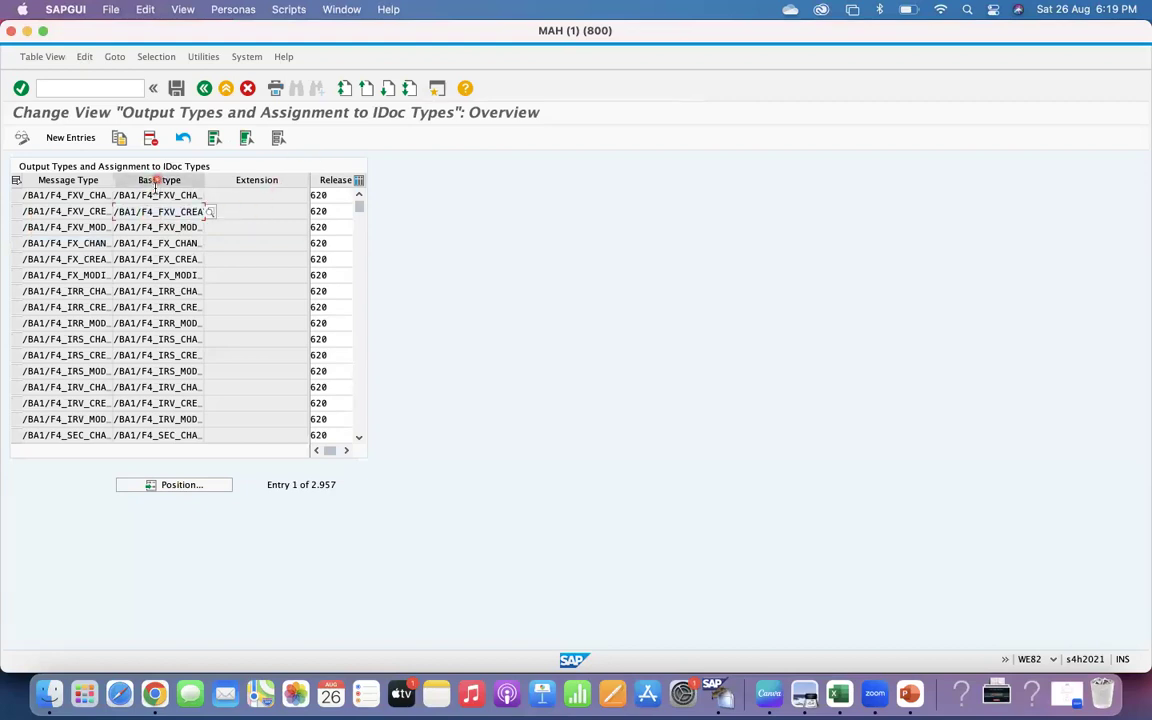
pyautogui.click(65, 207)
pyautogui.click(184, 485)
pyautogui.write('d')
pyautogui.press('Down')
pyautogui.press('Return')
pyautogui.press('Return')
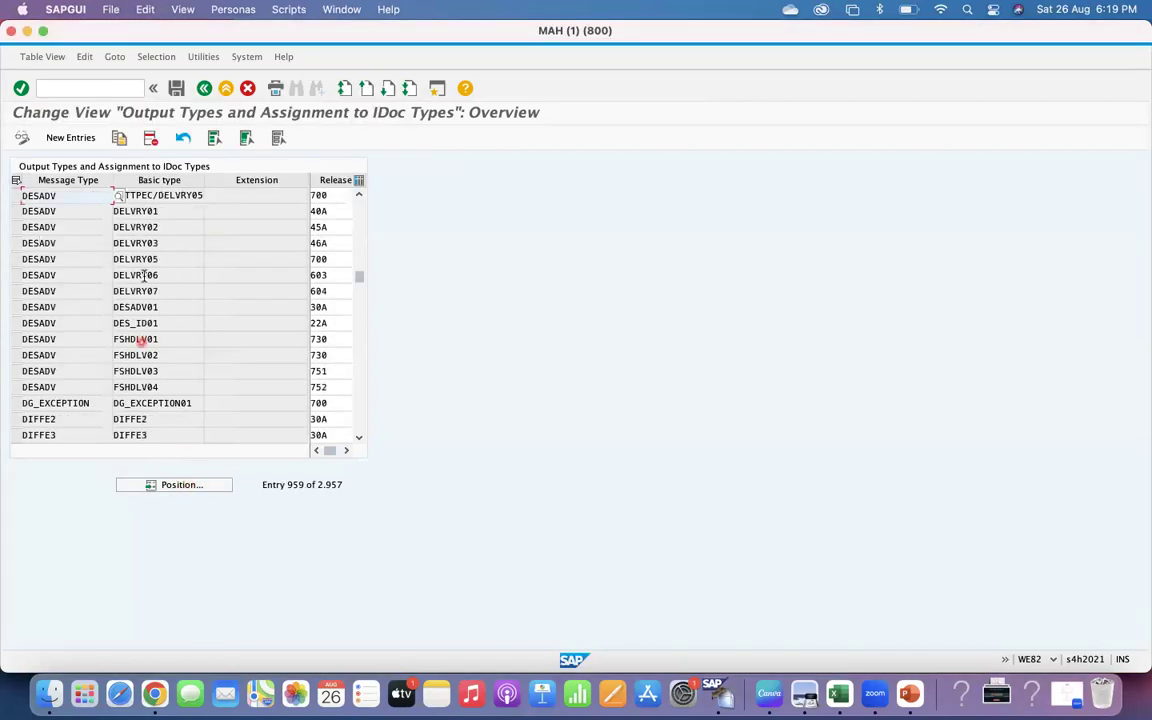
# Select the DESADV row assigned to basic type DELVRY07, release 604.
pyautogui.click(140, 291)
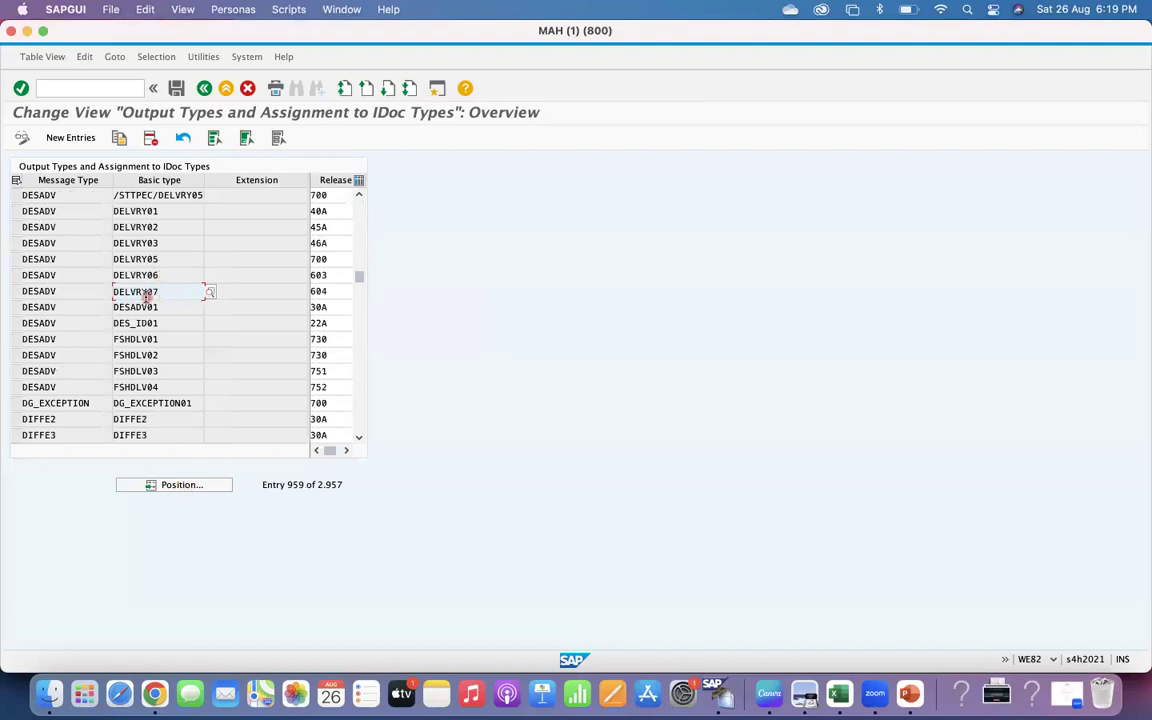
pyautogui.click(15, 293)
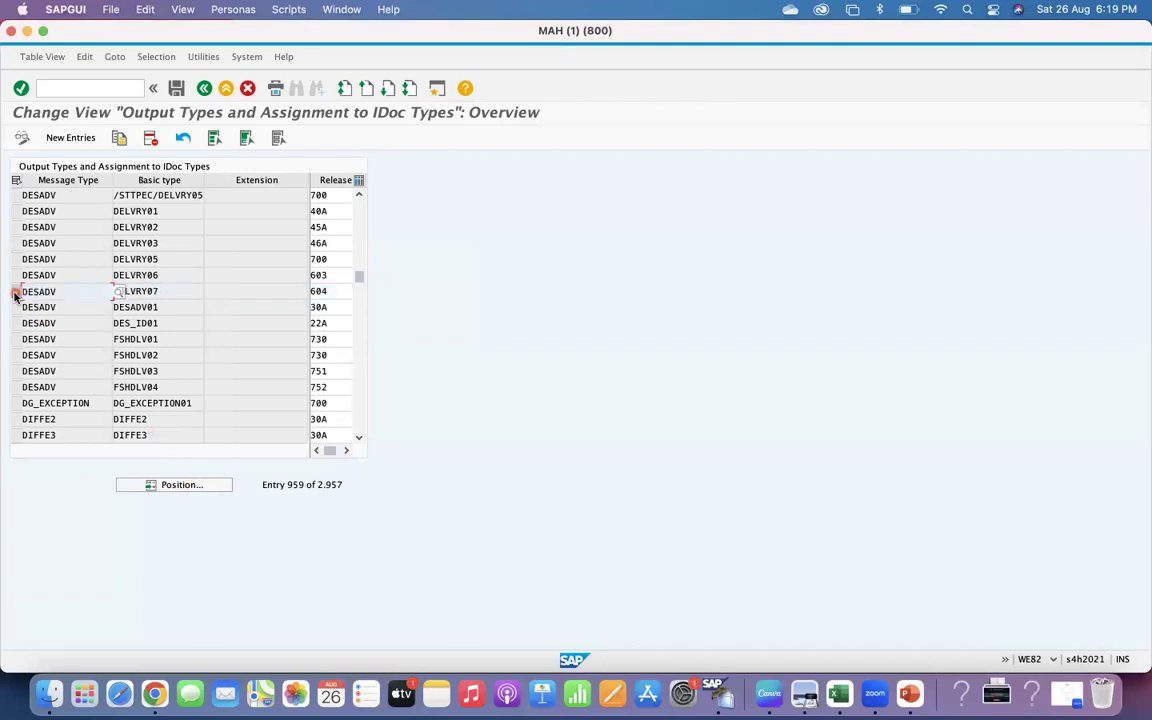
pyautogui.click(199, 485)
# Jump to the ORDERS entries and select, then deselect, the ORDERS05 row.
pyautogui.write('orders')
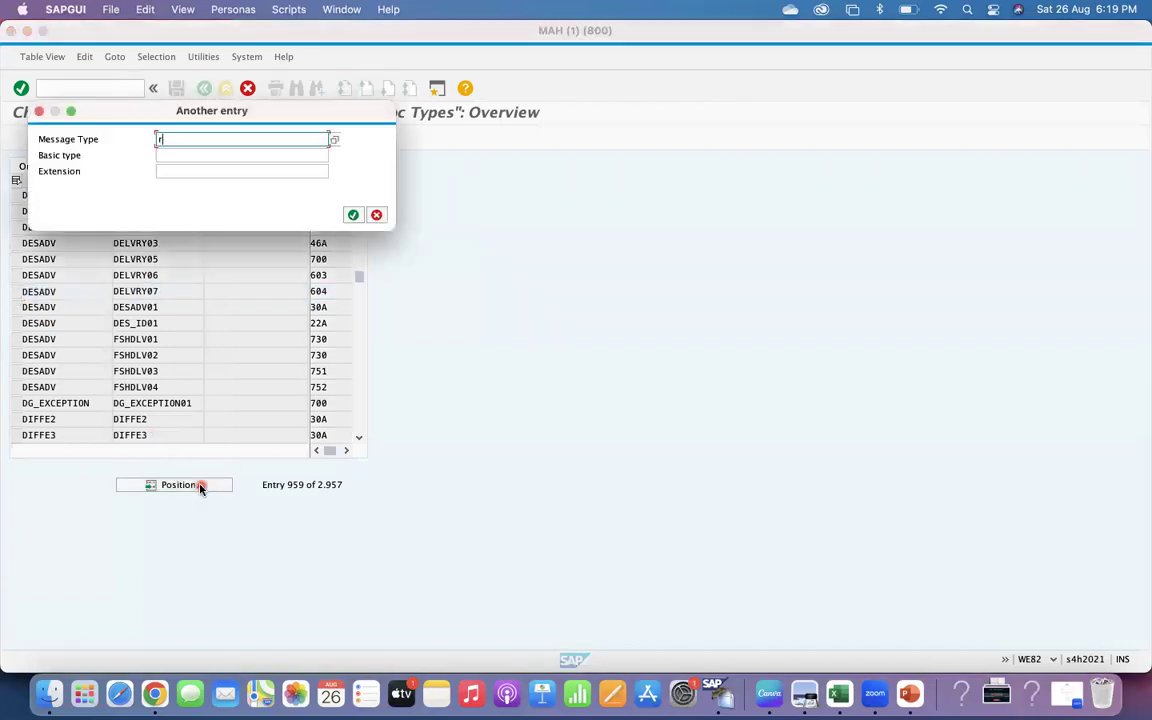
pyautogui.press('Return')
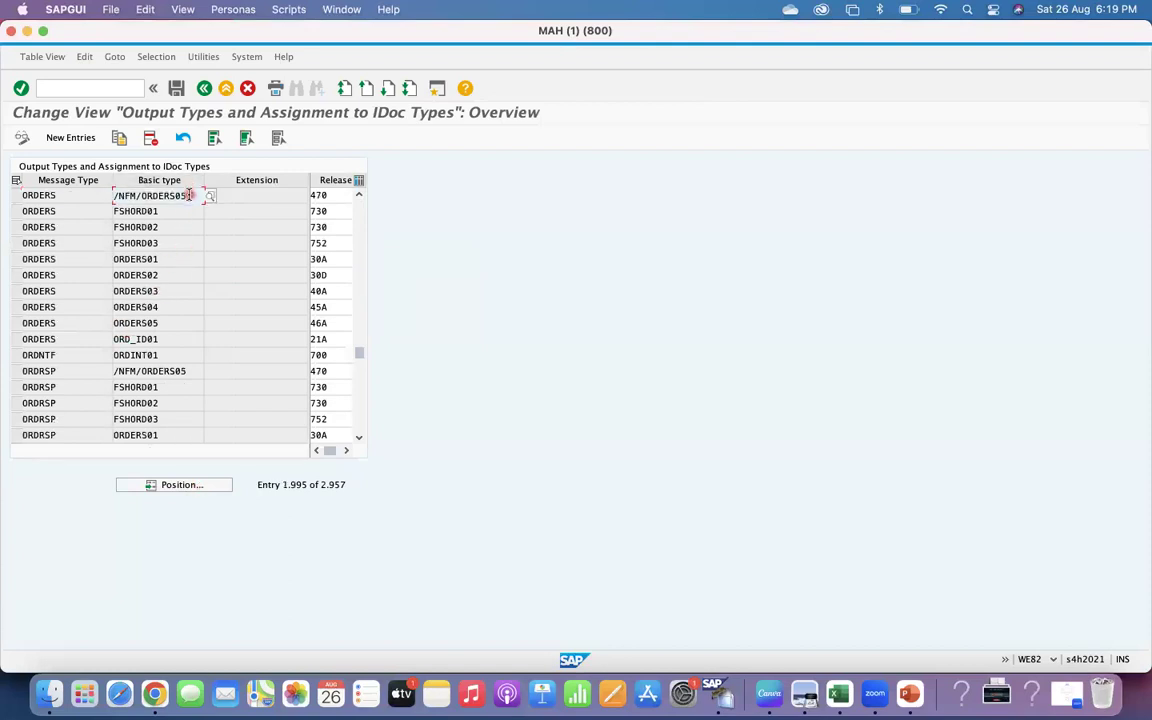
pyautogui.click(14, 323)
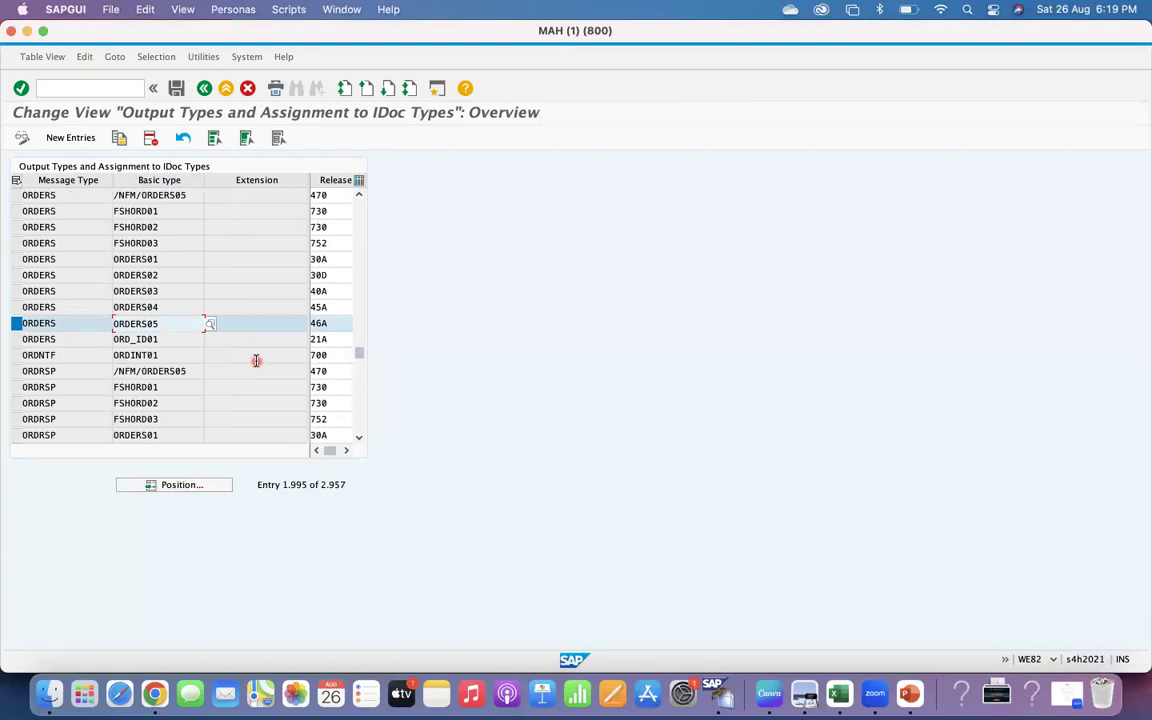
pyautogui.click(17, 326)
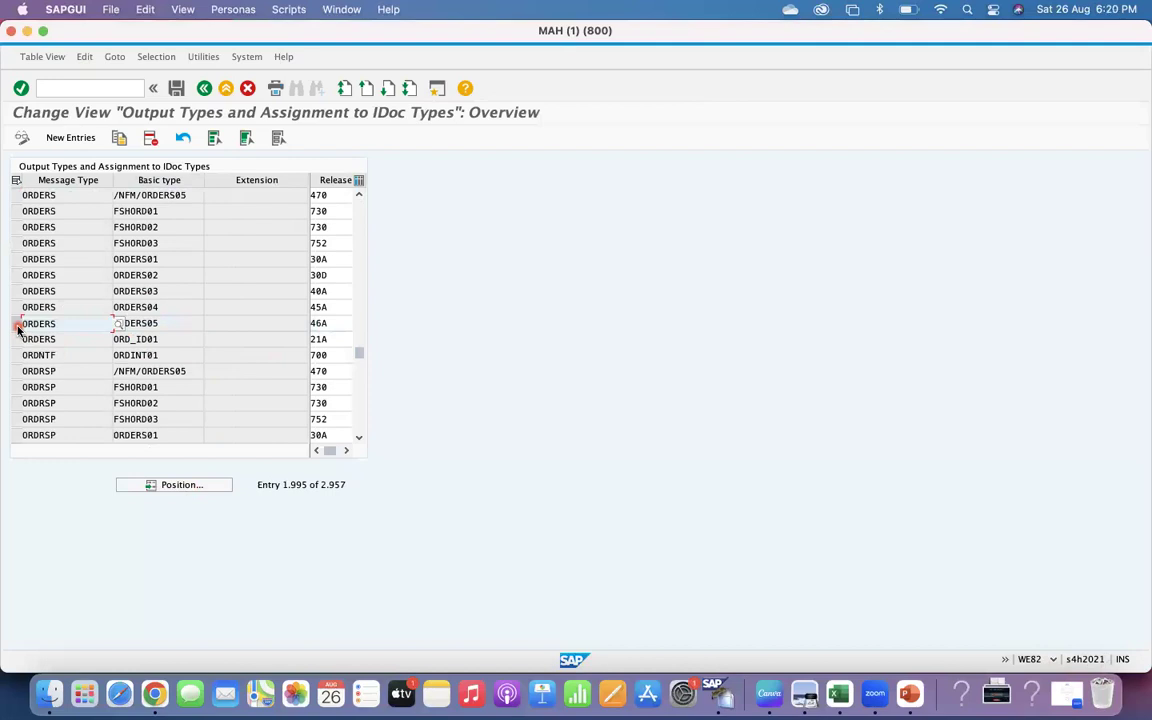
# Run transaction MIGO for goods receipt.
pyautogui.click(93, 87)
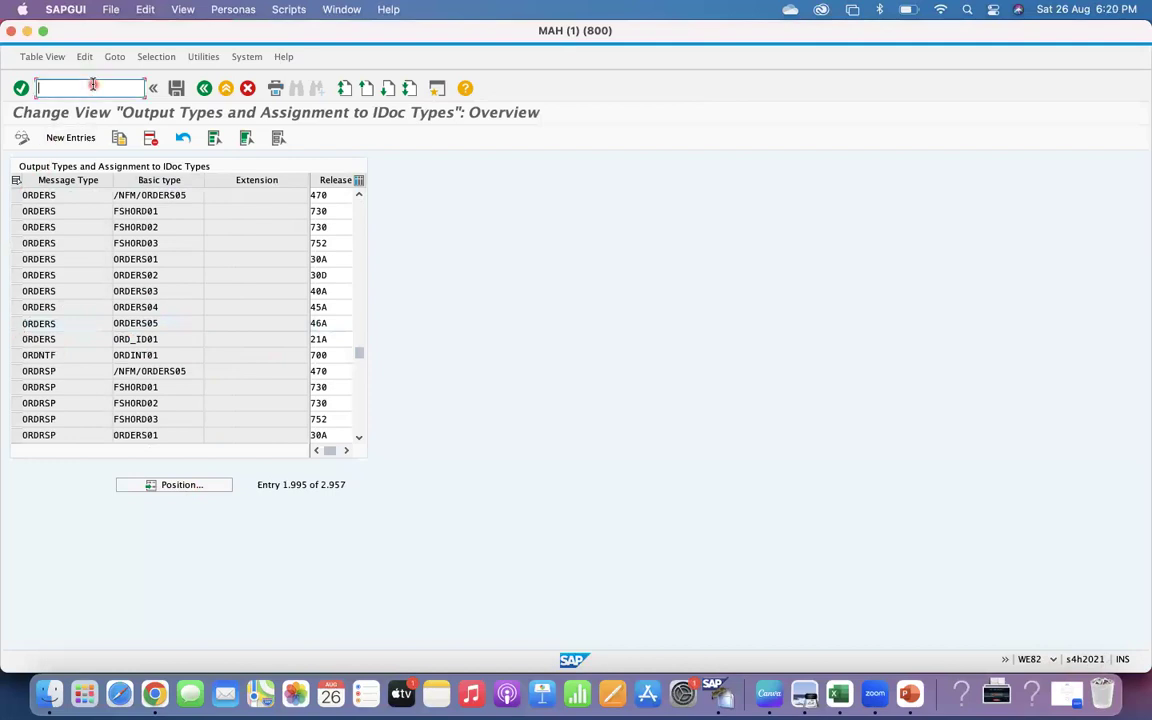
pyautogui.write('/nmigo')
pyautogui.press('Return')
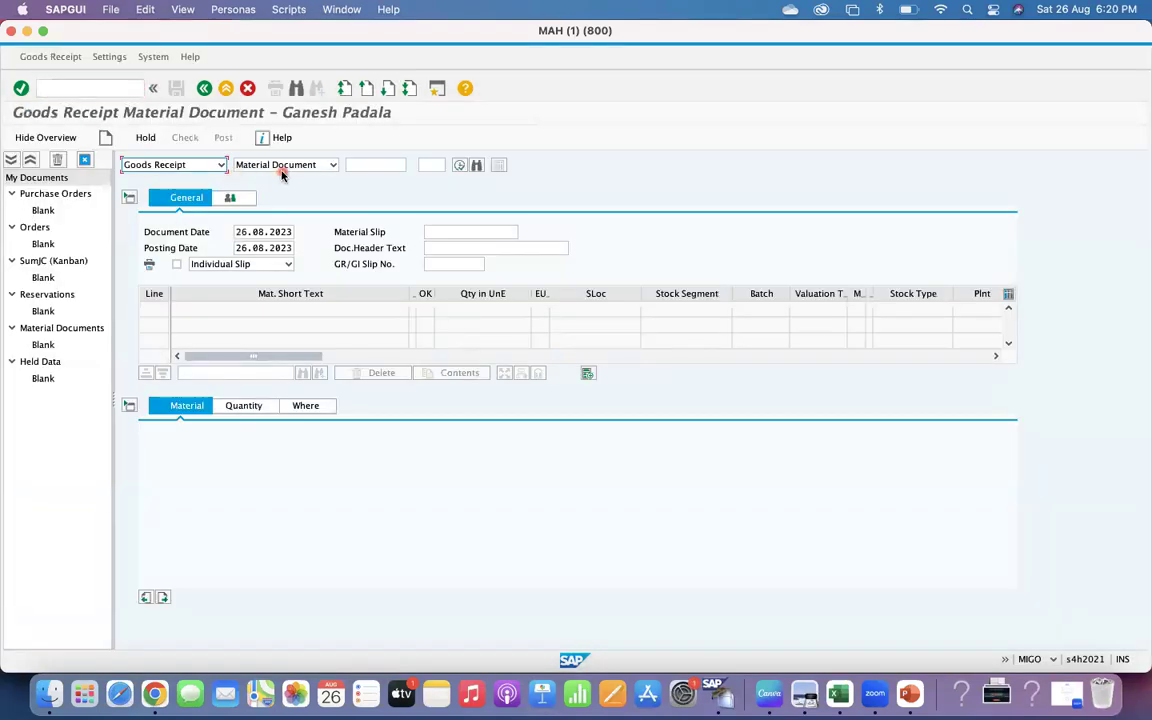
# Switch MIGO's reference to Purchase Order, review the header fields, and enter /nmiro.
pyautogui.click(333, 165)
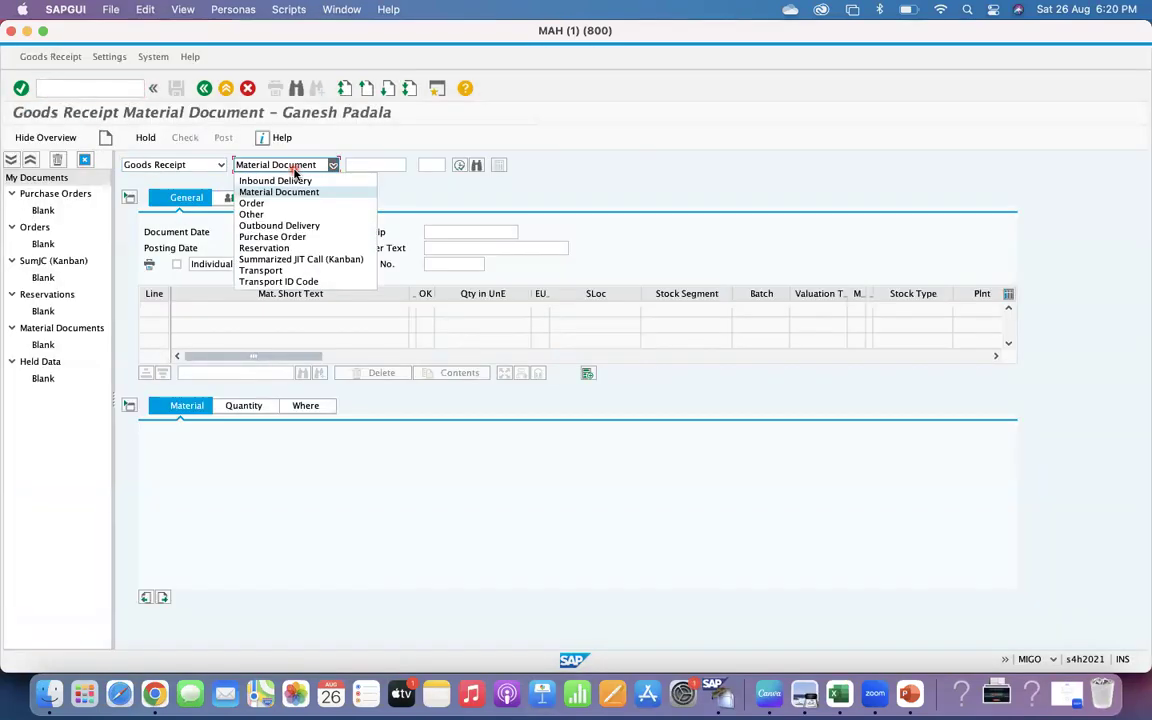
pyautogui.click(282, 238)
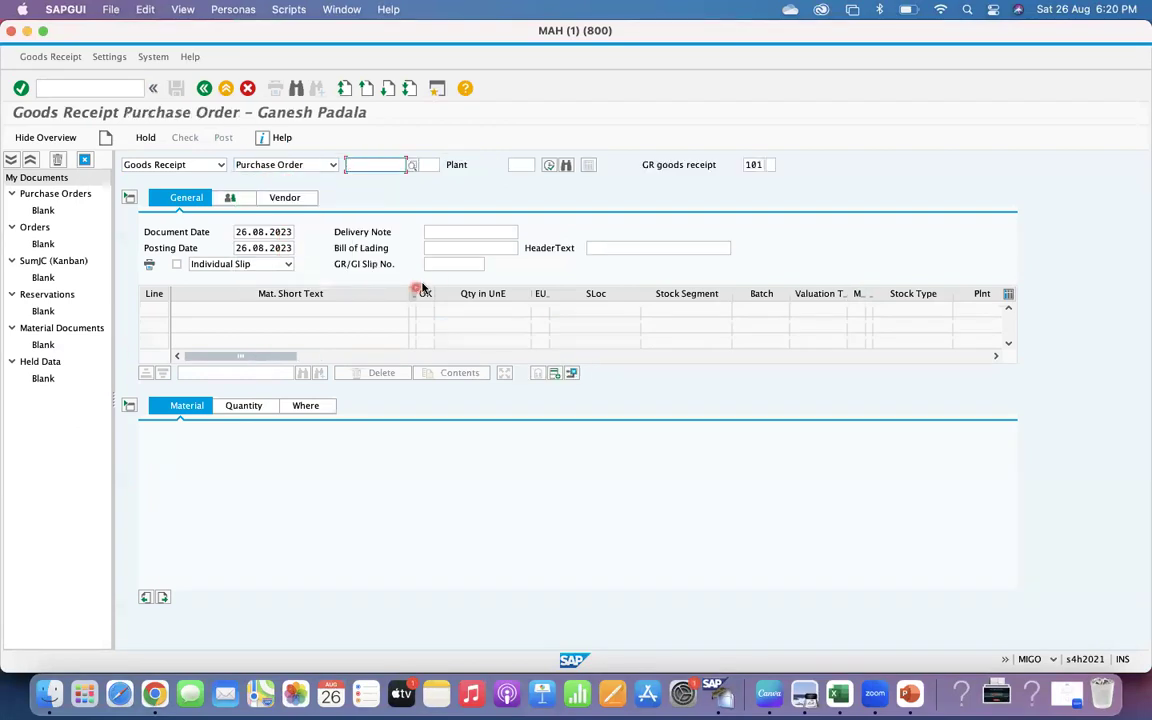
pyautogui.click(437, 233)
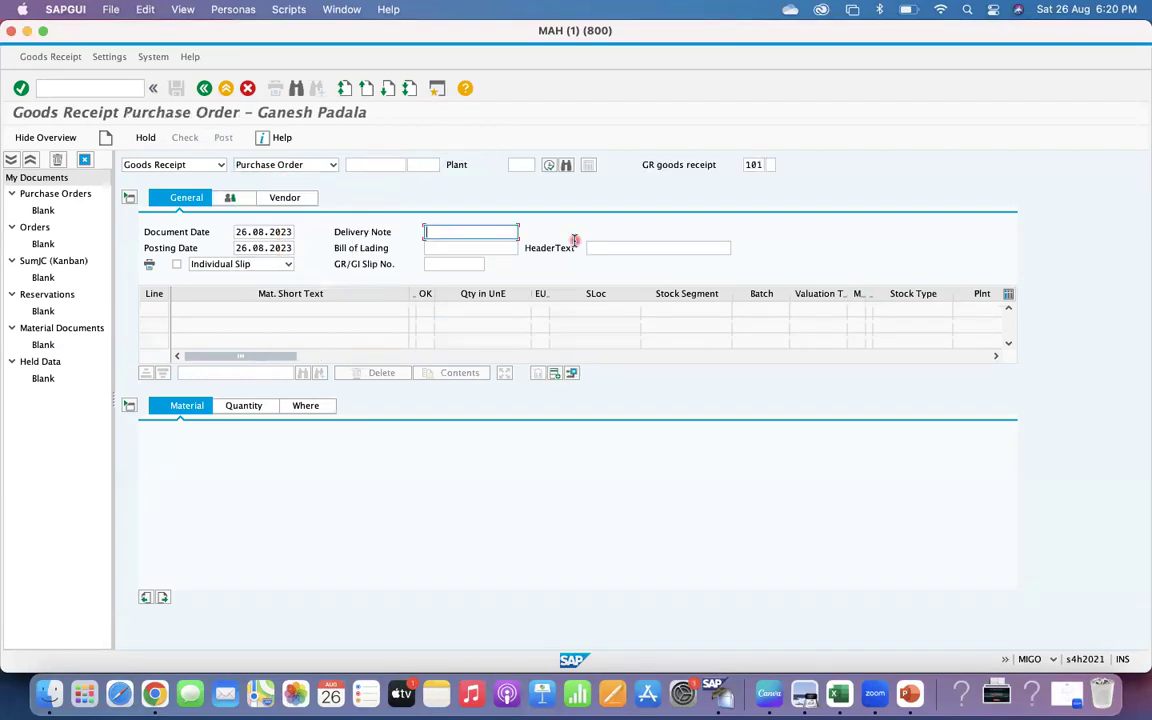
pyautogui.click(430, 262)
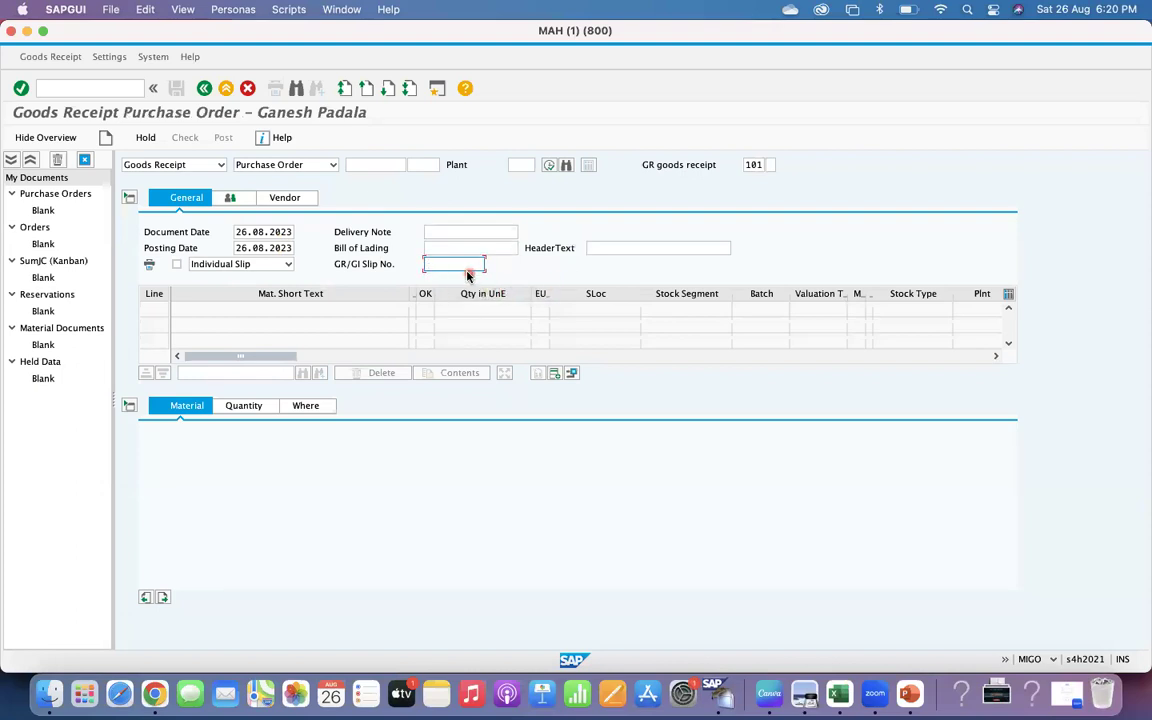
pyautogui.click(627, 248)
pyautogui.click(454, 231)
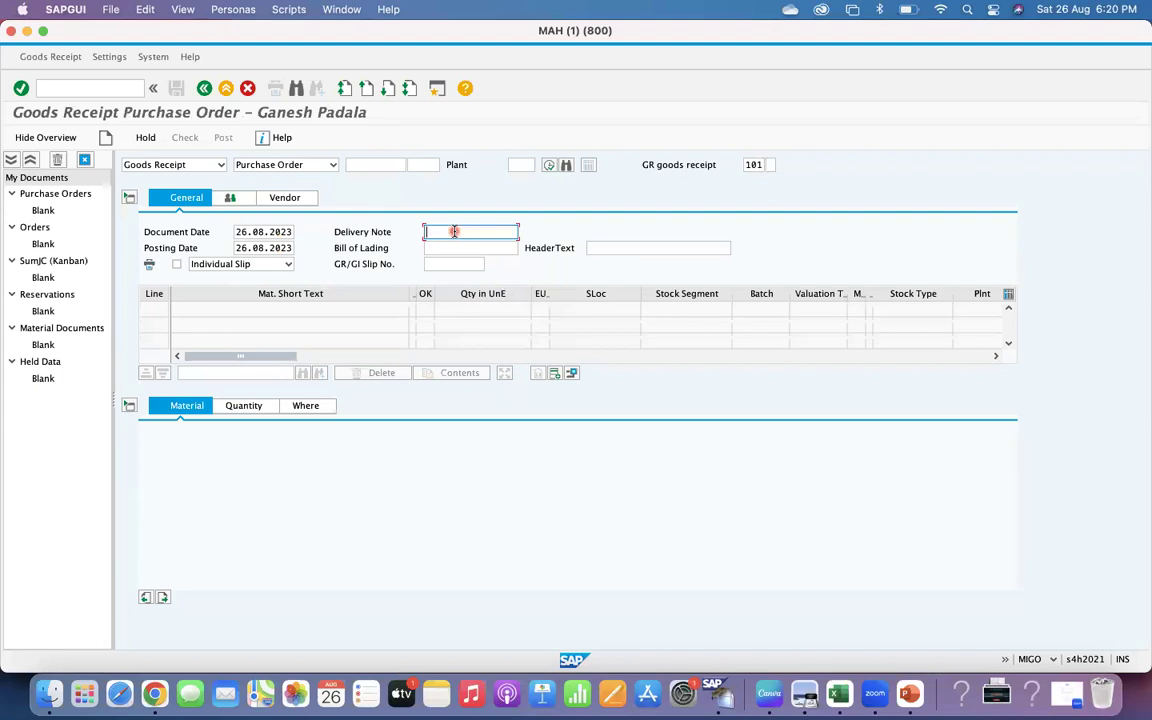
pyautogui.click(97, 89)
pyautogui.write('/nmiro')
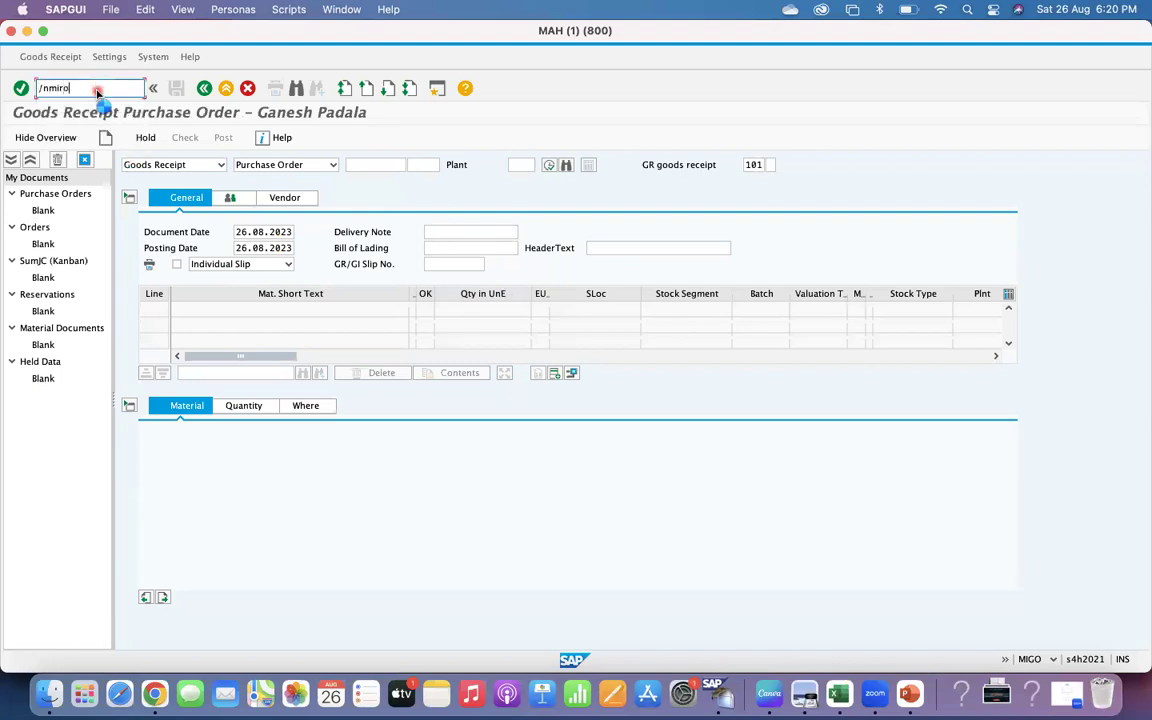
# Start MIRO invoice entry for company code 1000.
pyautogui.press('Return')
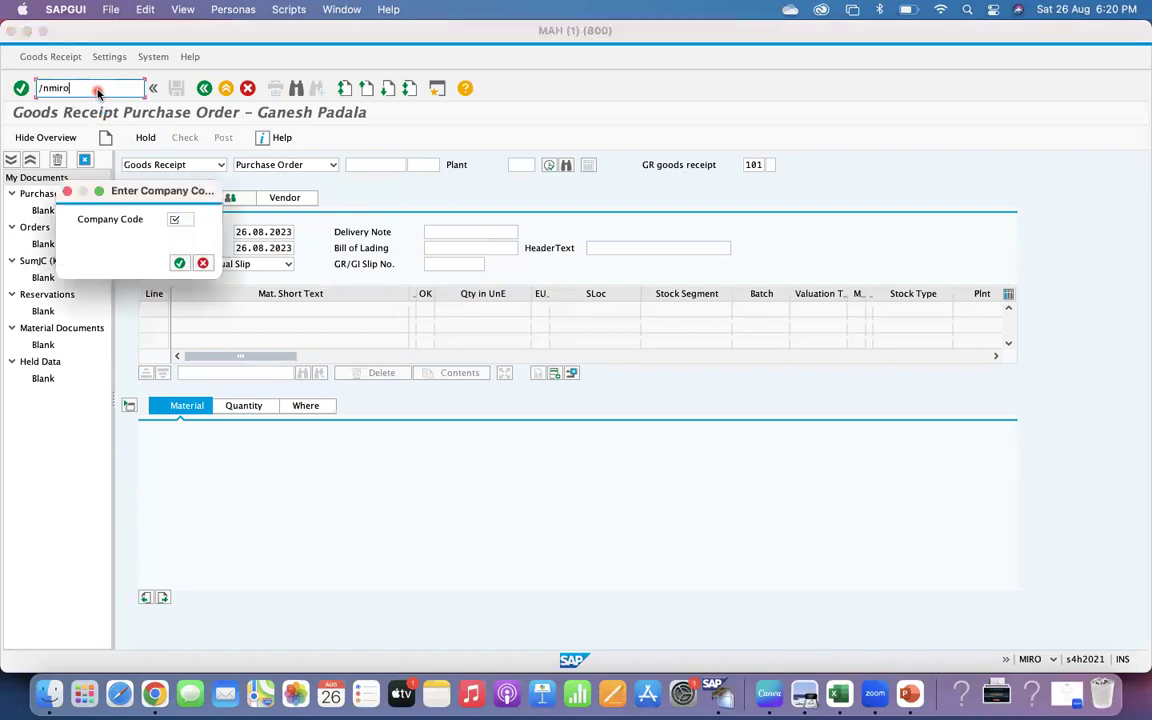
pyautogui.write('1000')
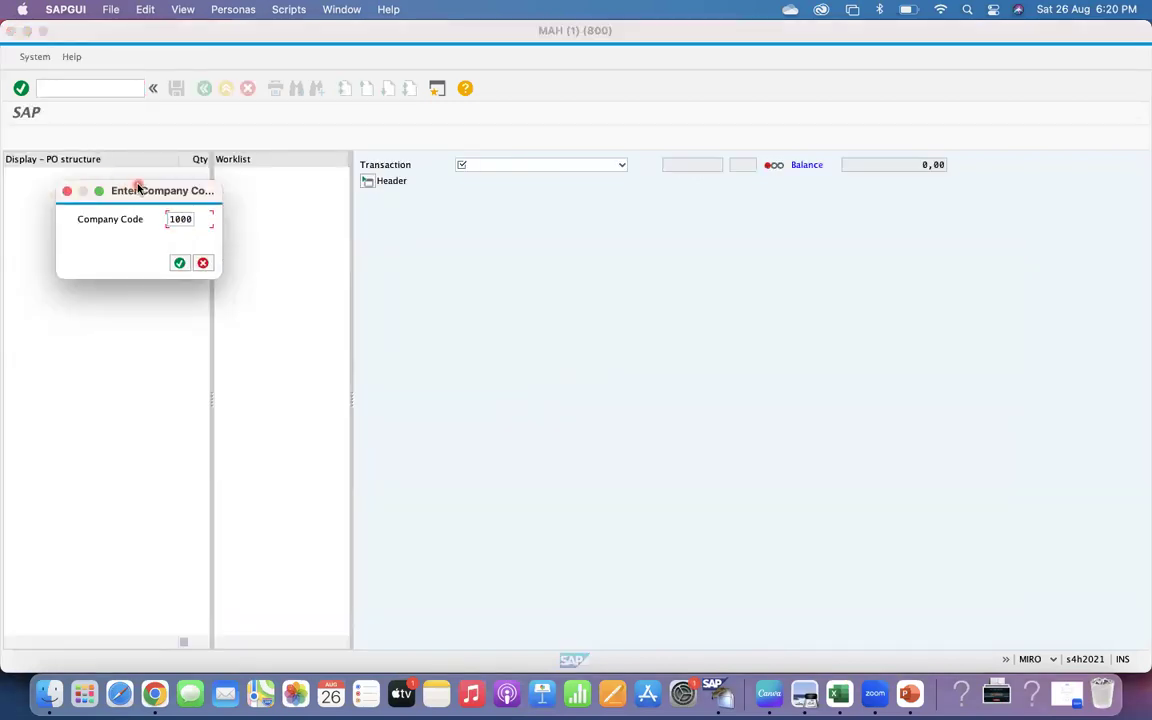
pyautogui.press('Return')
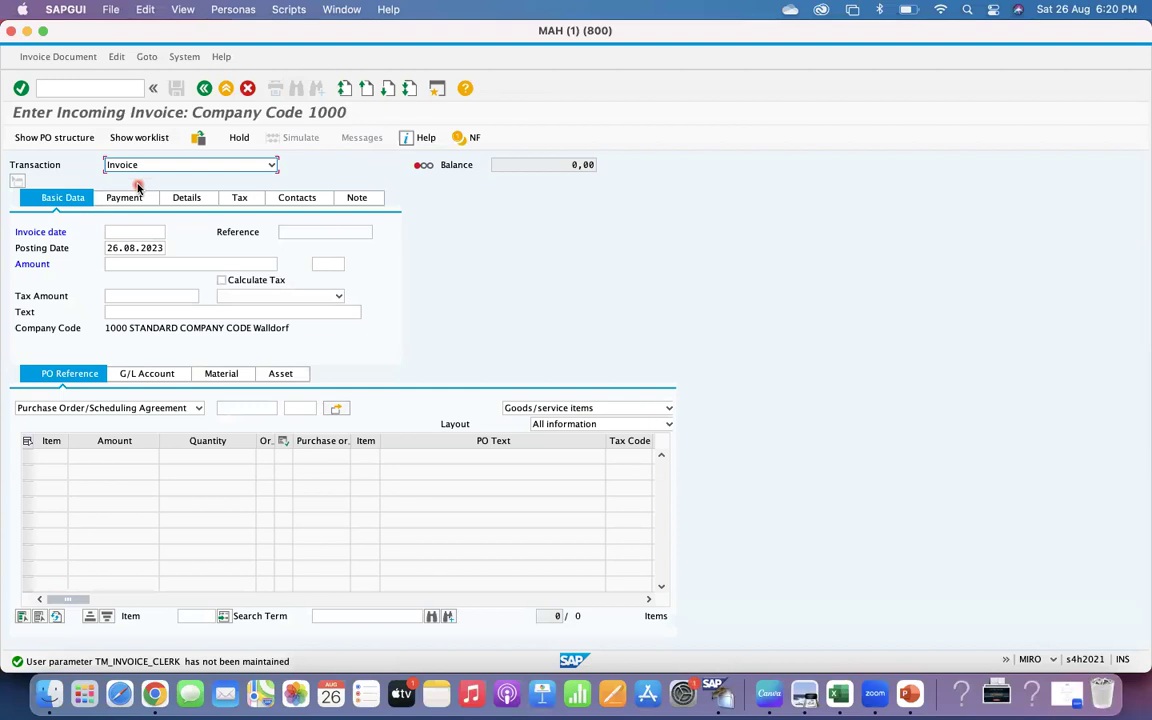
# Set the invoice reference to Delivery Note, then bring up the PowerPoint diagram.
pyautogui.click(51, 409)
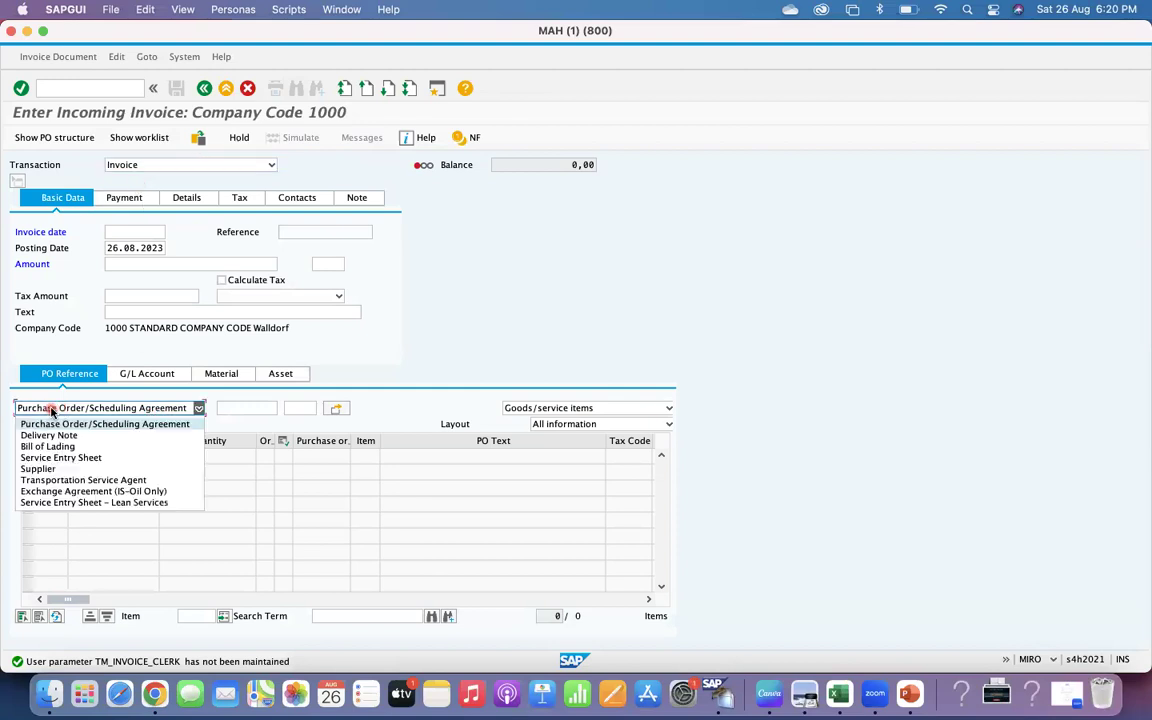
pyautogui.click(44, 436)
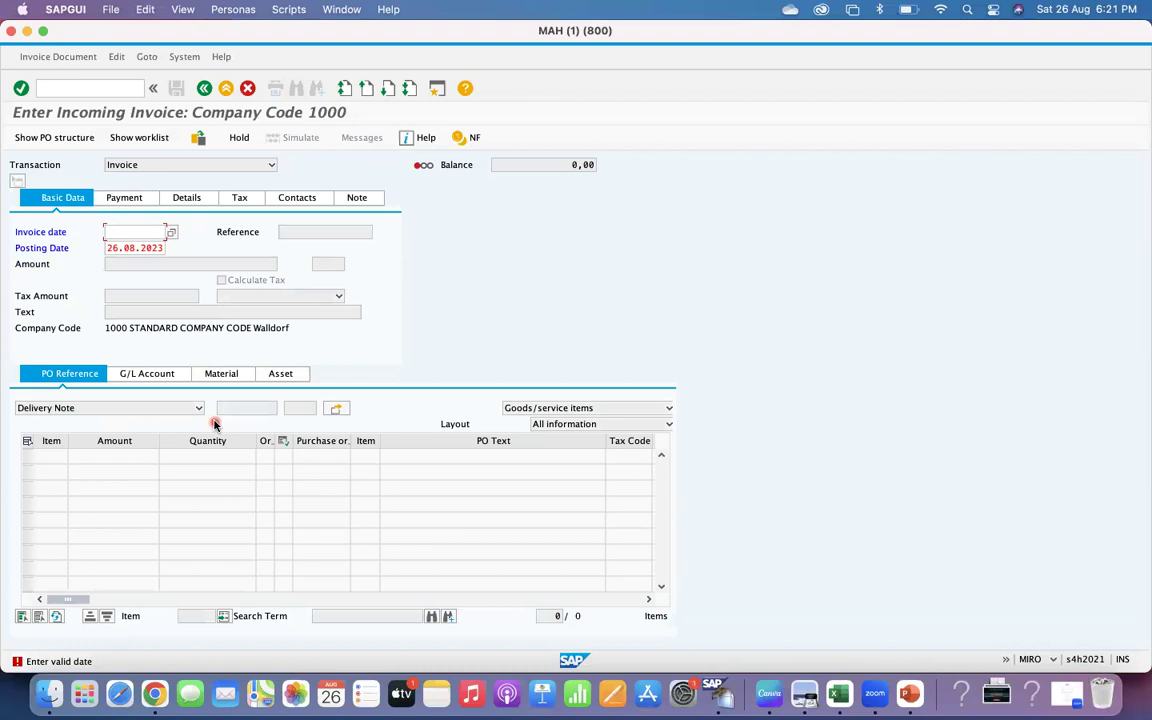
pyautogui.click(160, 410)
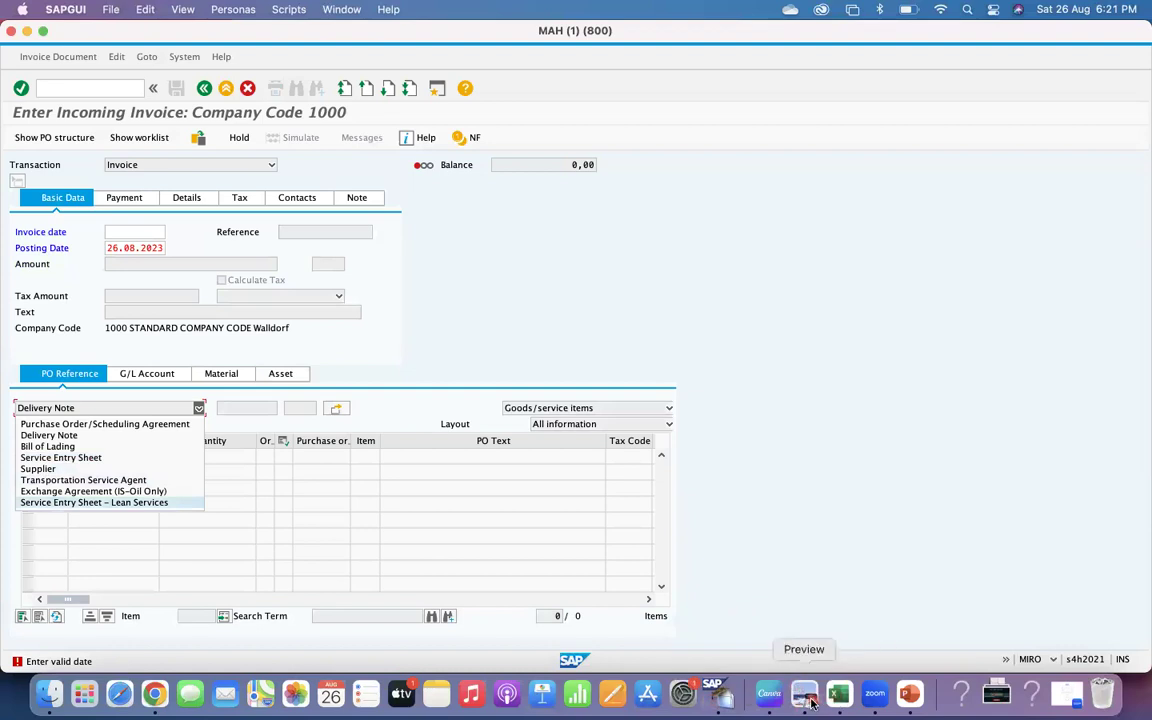
pyautogui.click(918, 702)
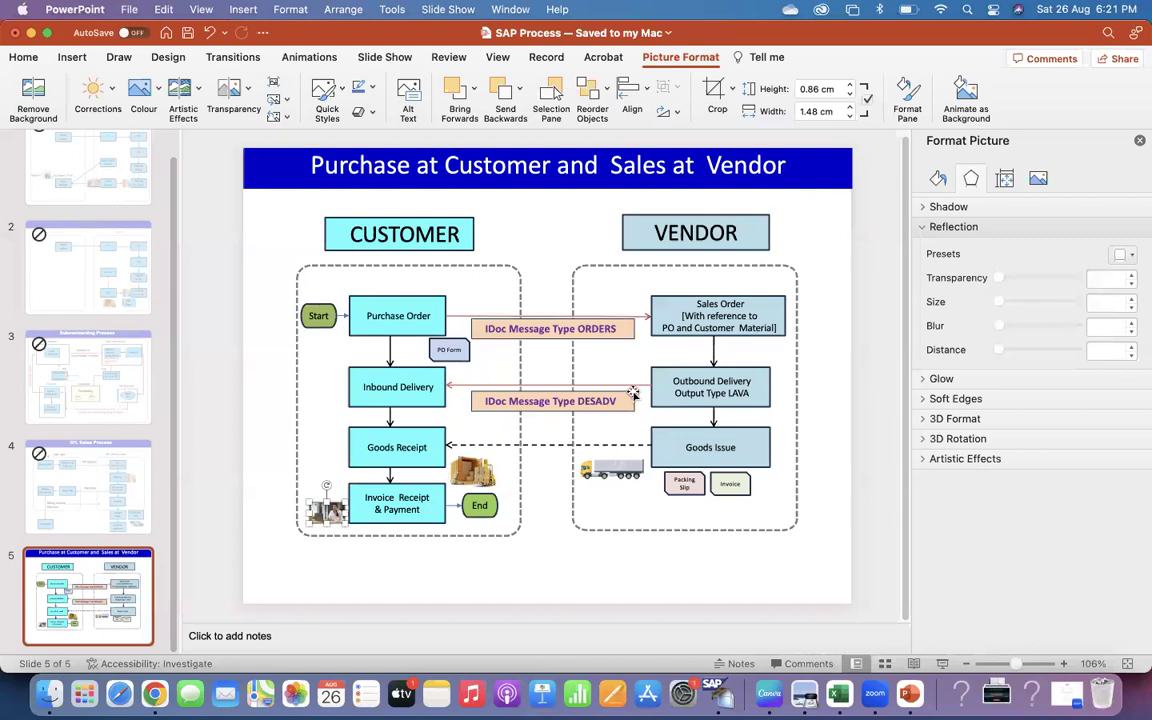
pyautogui.click(983, 399)
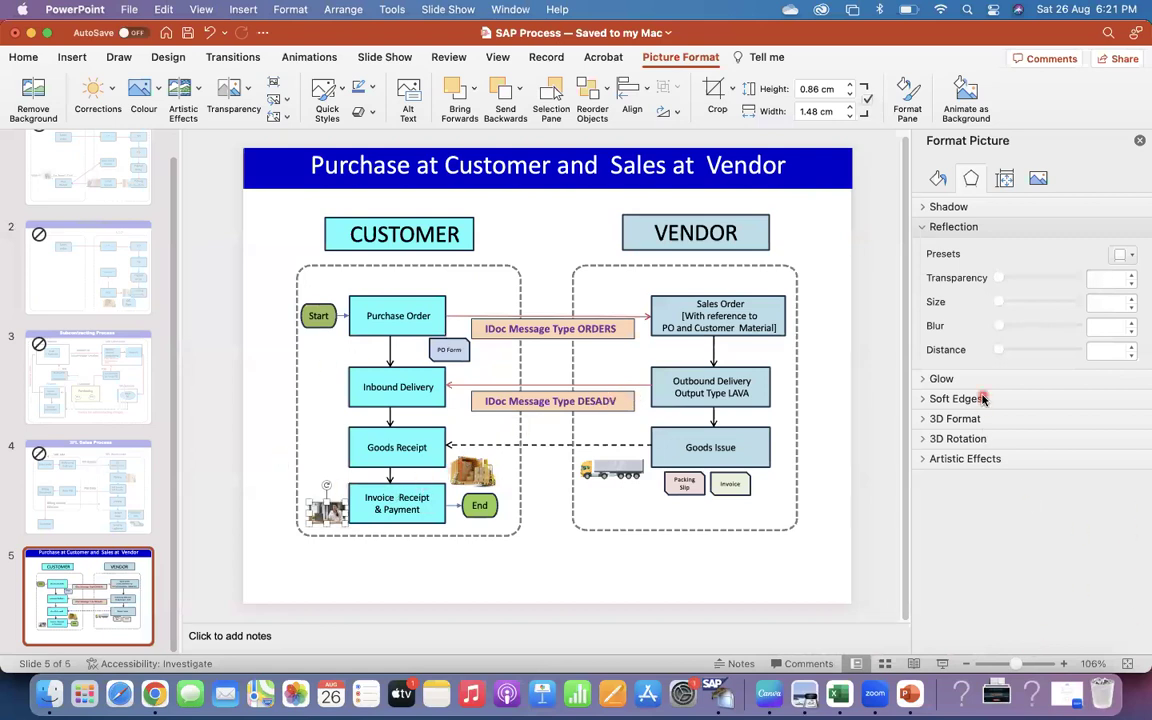